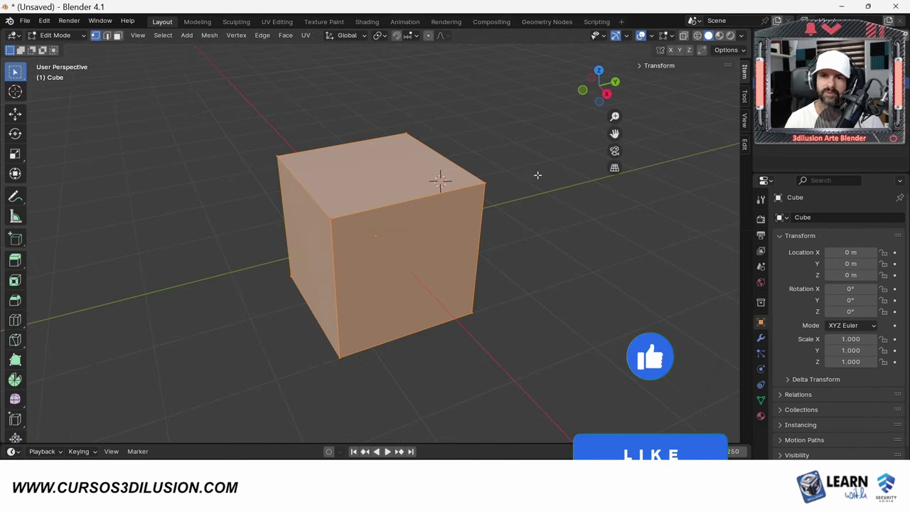
Bevel the cube's edges and scale it along Z into a thin slab
key("ctrl+b")
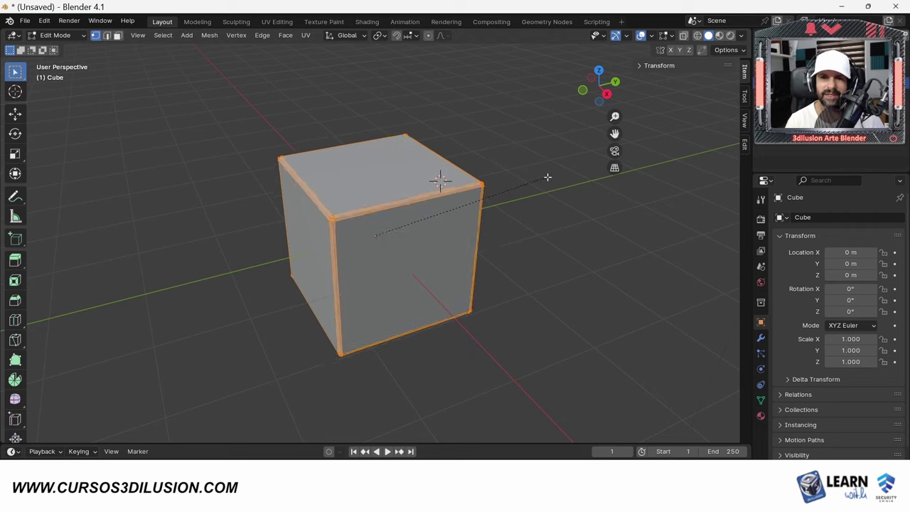
left_click(547, 177)
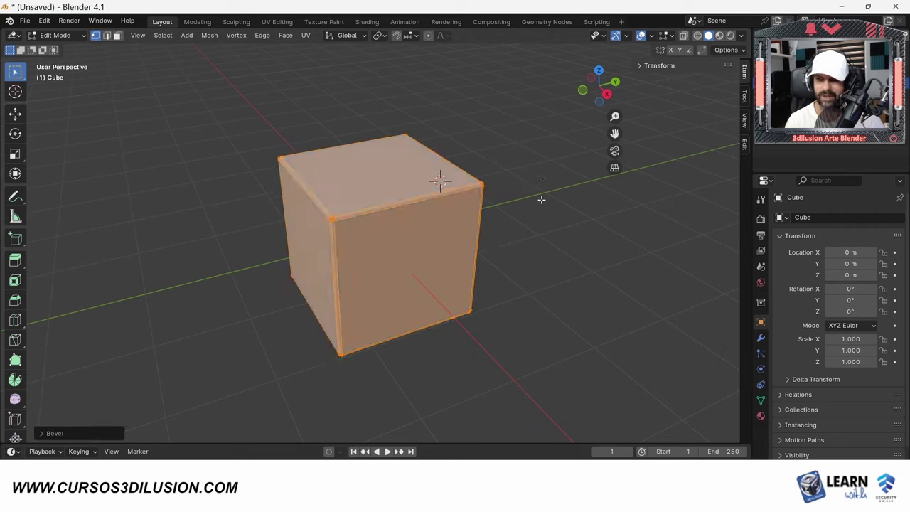
key("s")
key("z")
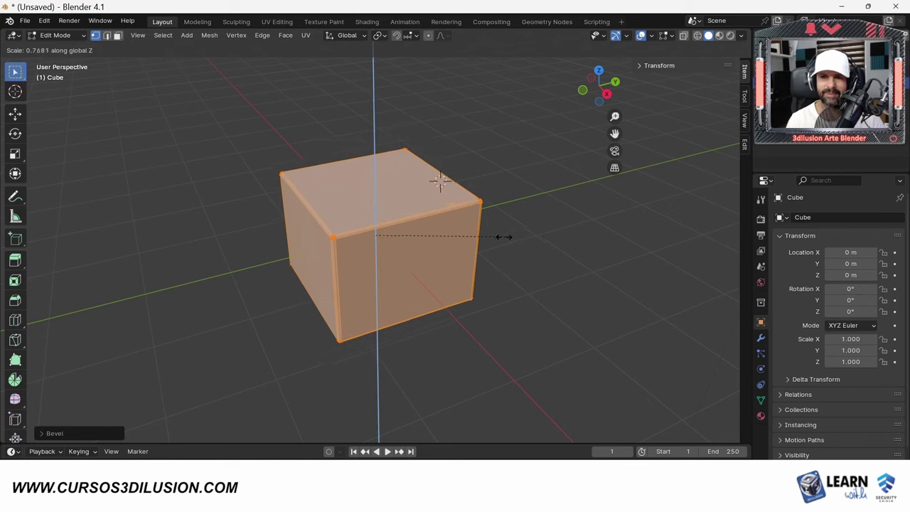
left_click(410, 255)
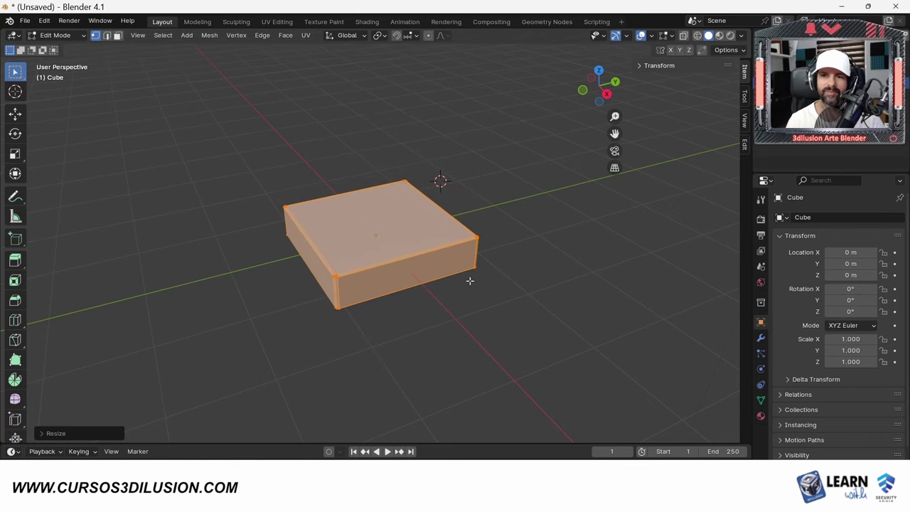
mouse_move(469, 278)
middle_mouse_down()
mouse_move(496, 215)
mouse_move(531, 201)
mouse_move(500, 183)
middle_mouse_up()
In Object Mode, apply Shade Smooth and then Shade Smooth by Angle to the slab
key("Tab")
scroll(491, 192, "up", 2)
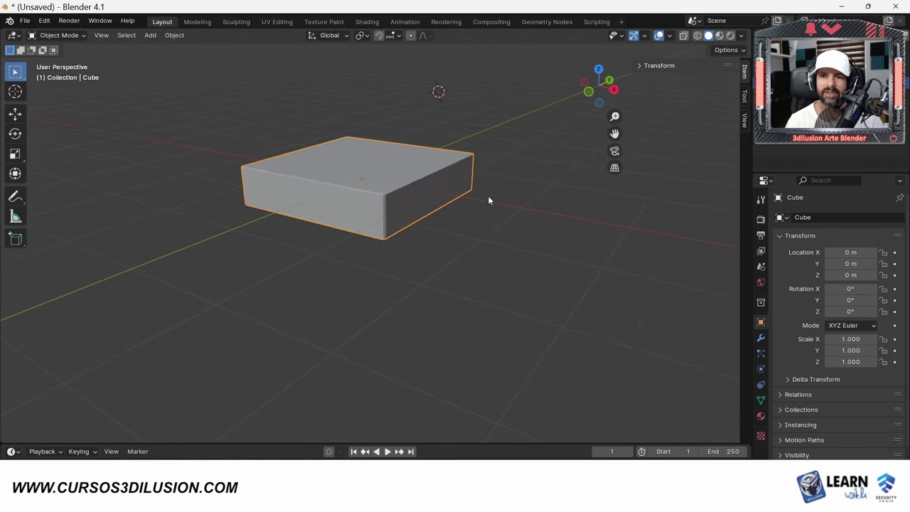
scroll(488, 195, "up", 1)
right_click(462, 188)
left_click(462, 186)
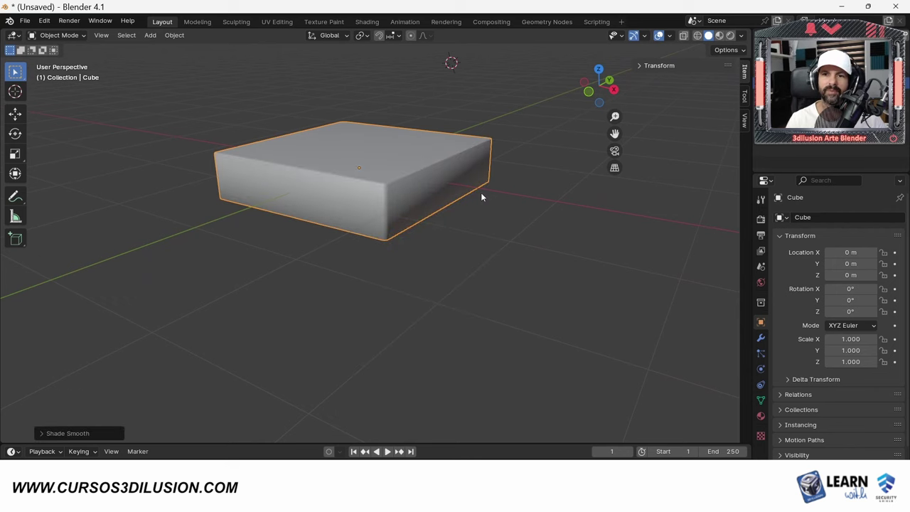
middle_click_drag(481, 192, 442, 233)
left_click(761, 400)
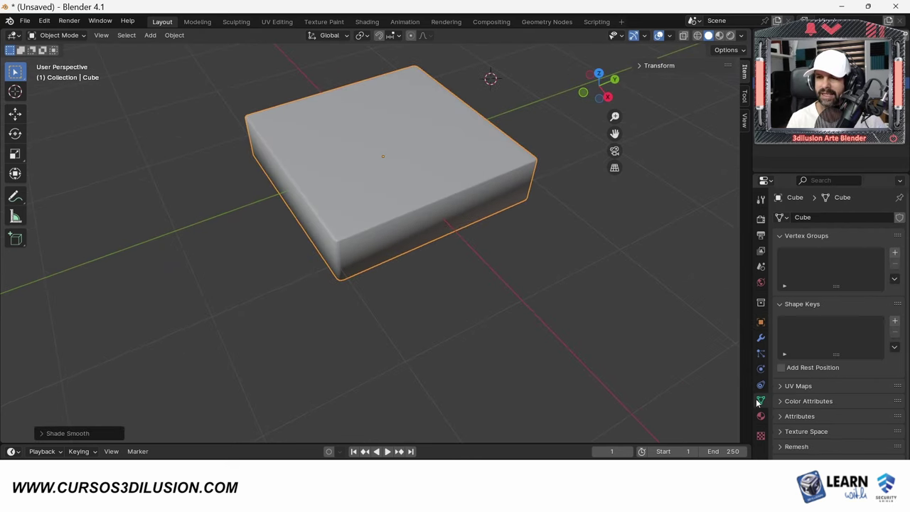
right_click(491, 181)
left_click(455, 193)
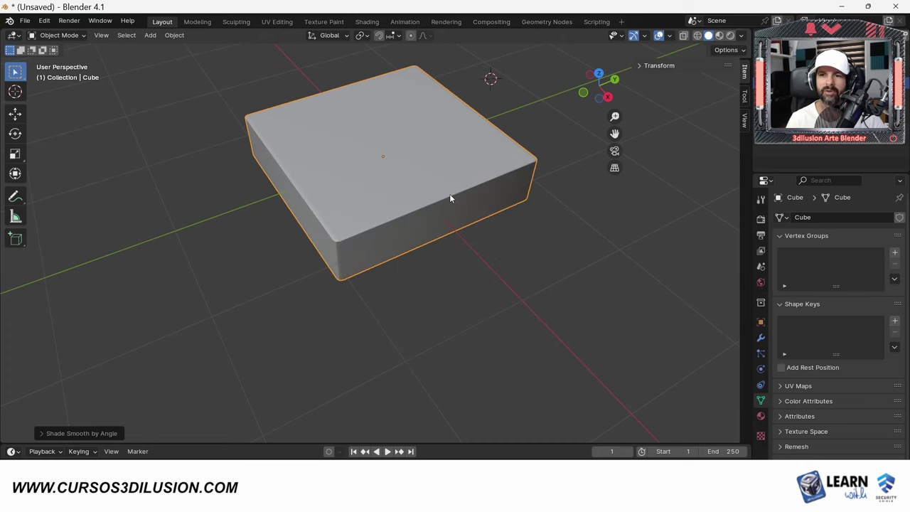
mouse_move(441, 229)
middle_mouse_down()
mouse_move(484, 205)
mouse_move(480, 193)
mouse_move(411, 197)
mouse_move(394, 240)
mouse_move(497, 245)
middle_mouse_up()
Inspect the bevelled slab's mesh in Edit Mode, then return to Object Mode for a top-down view
key("Tab")
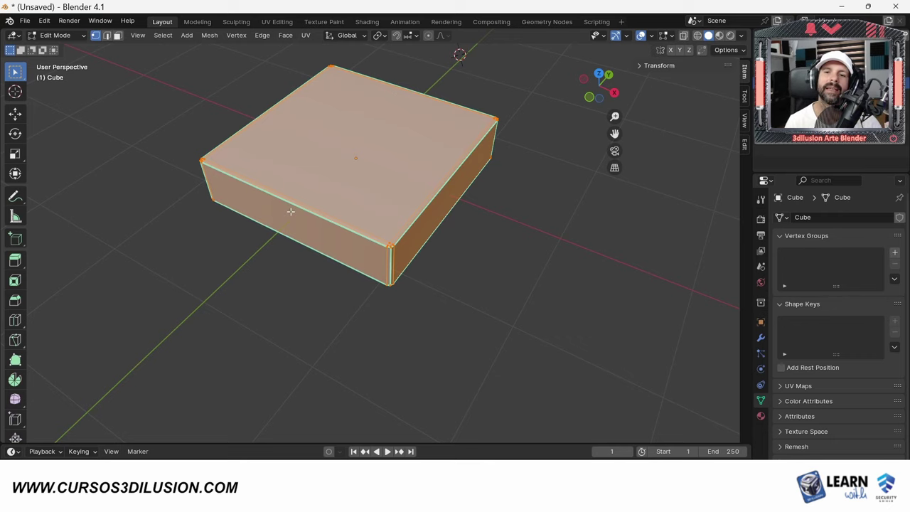
middle_click_drag(328, 251, 338, 253)
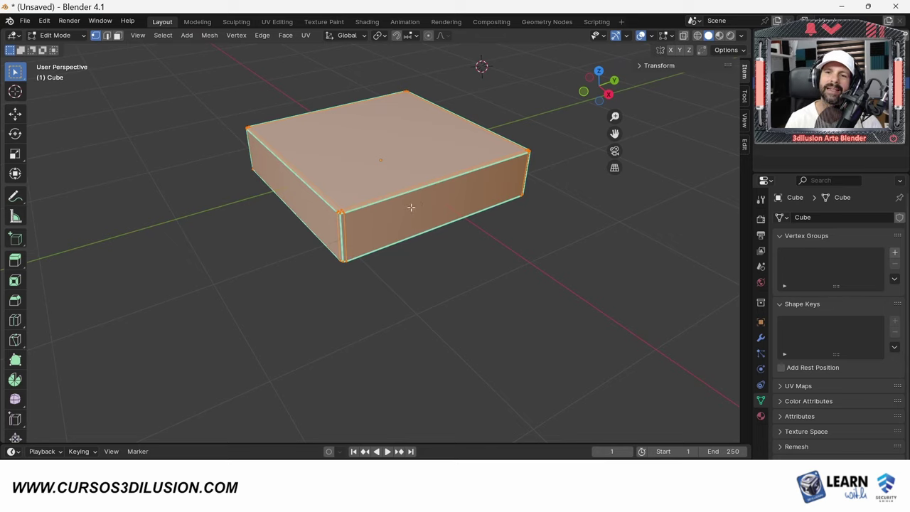
middle_click_drag(398, 211, 422, 214)
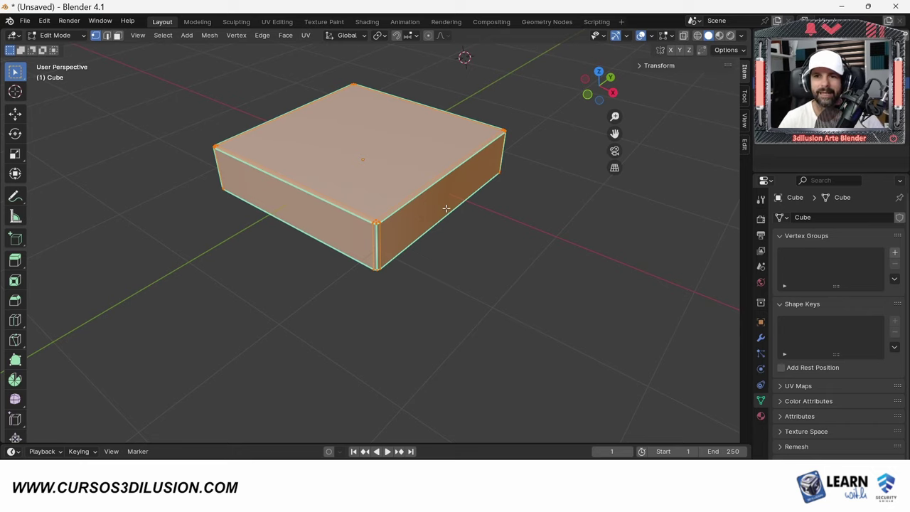
key("Tab")
mouse_move(474, 249)
middle_mouse_down()
mouse_move(398, 235)
mouse_move(377, 154)
mouse_move(398, 222)
middle_mouse_up()
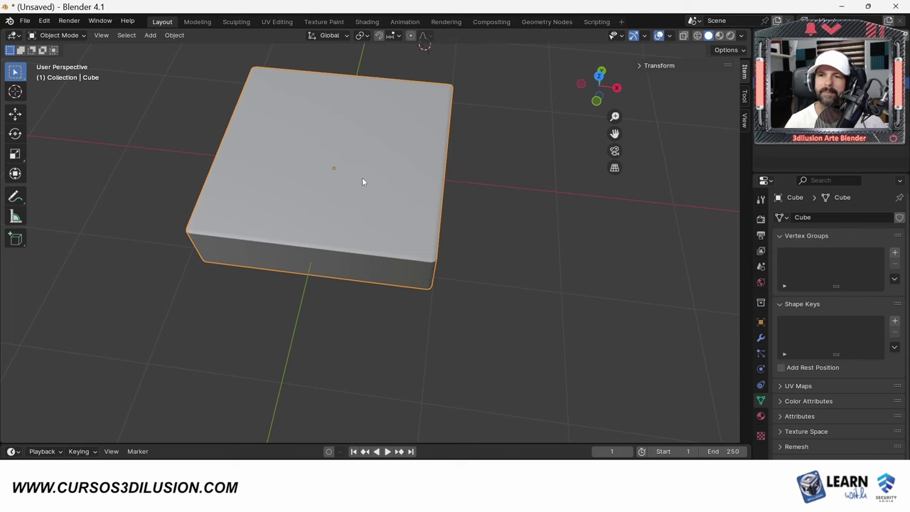
middle_click_drag(362, 179, 371, 26)
In Shading, add an Image Texture node and link its Color to Base Color
left_click(363, 21)
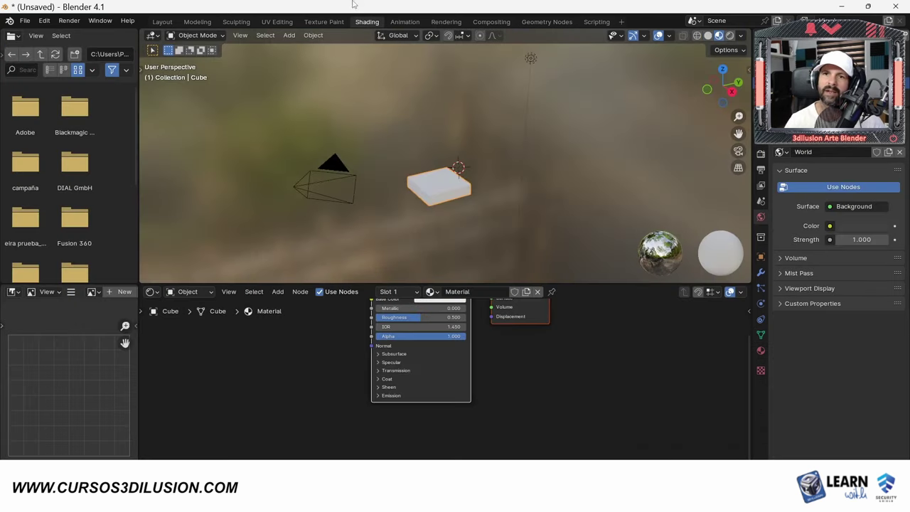
key("Home")
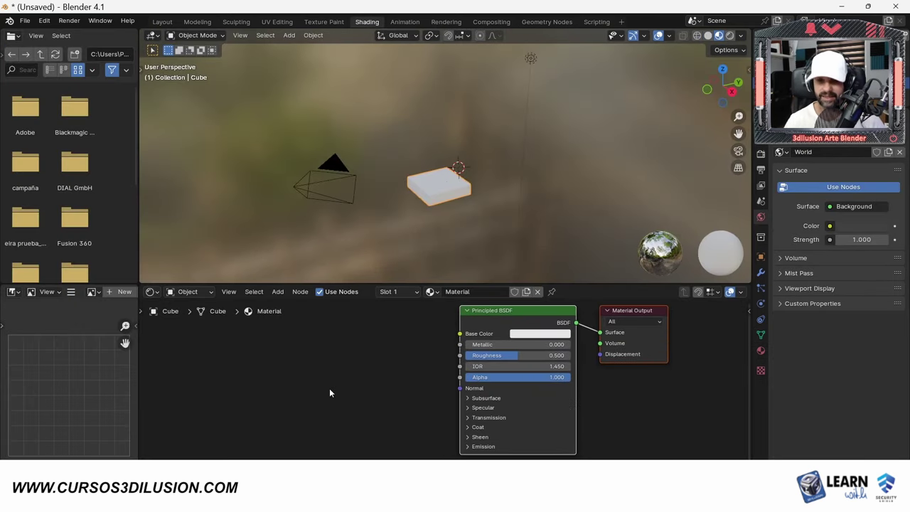
key("shift+a")
left_click(388, 345)
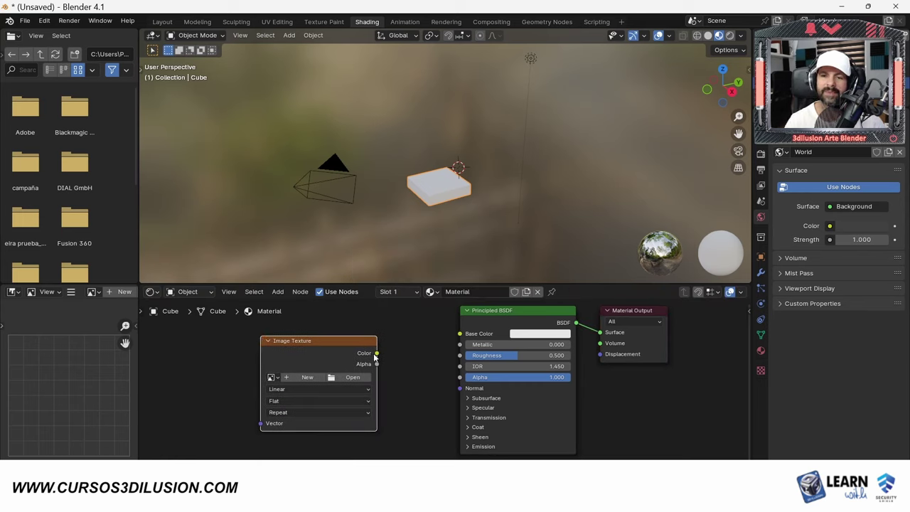
left_click_drag(458, 334, 459, 334)
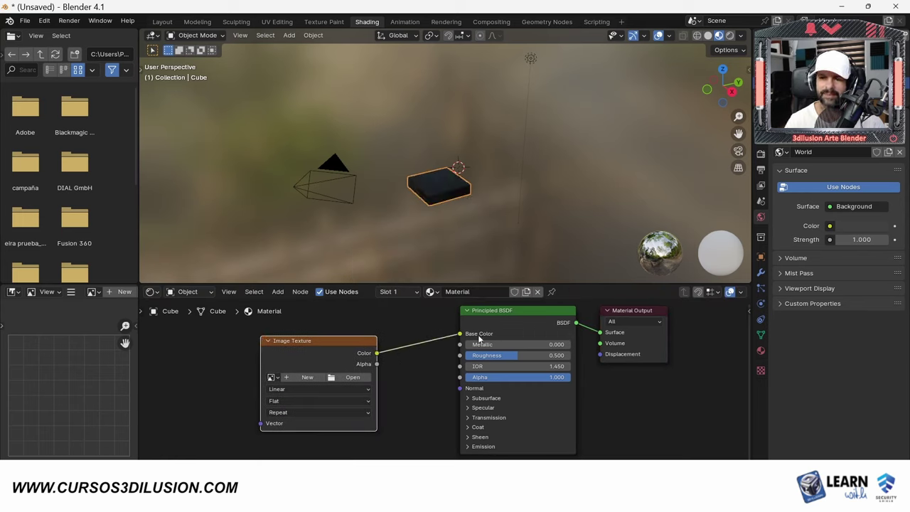
Load the ancient hieroglyph writing JPG into the Image Texture node
left_click(358, 378)
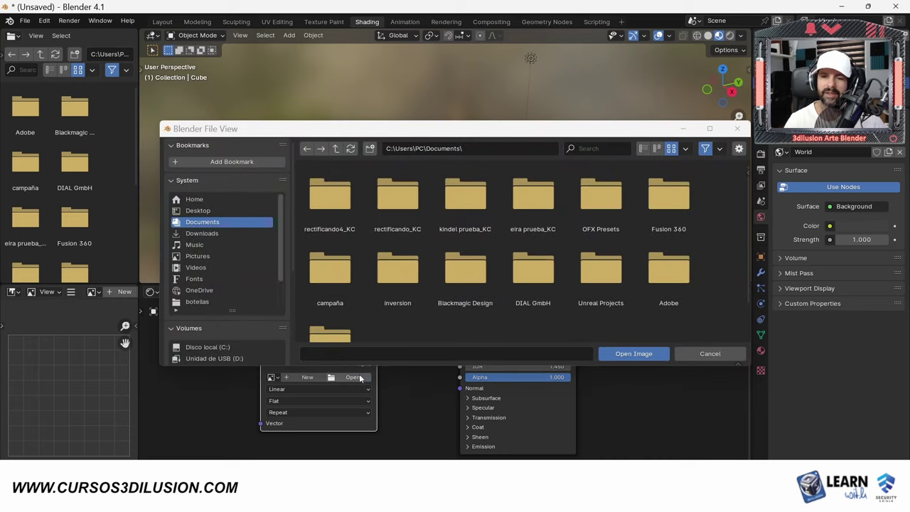
scroll(226, 252, "down", 3)
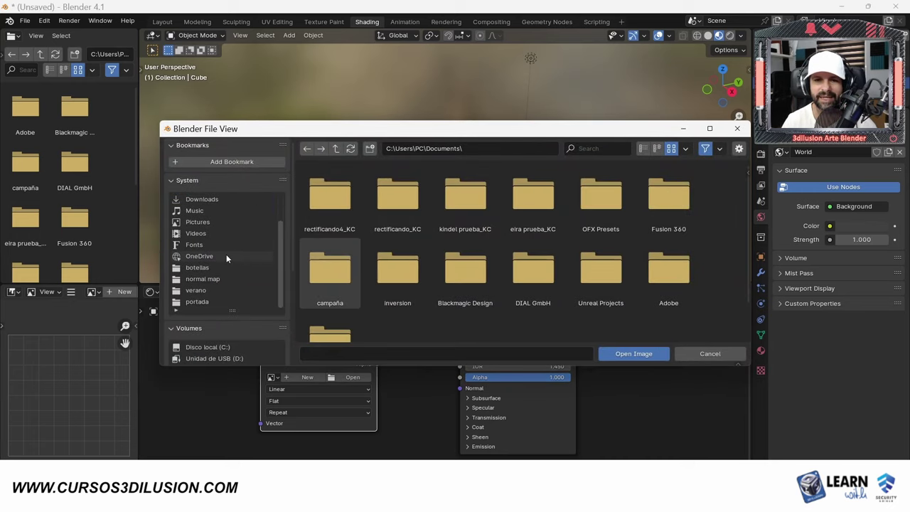
left_click(226, 256)
double_click(669, 199)
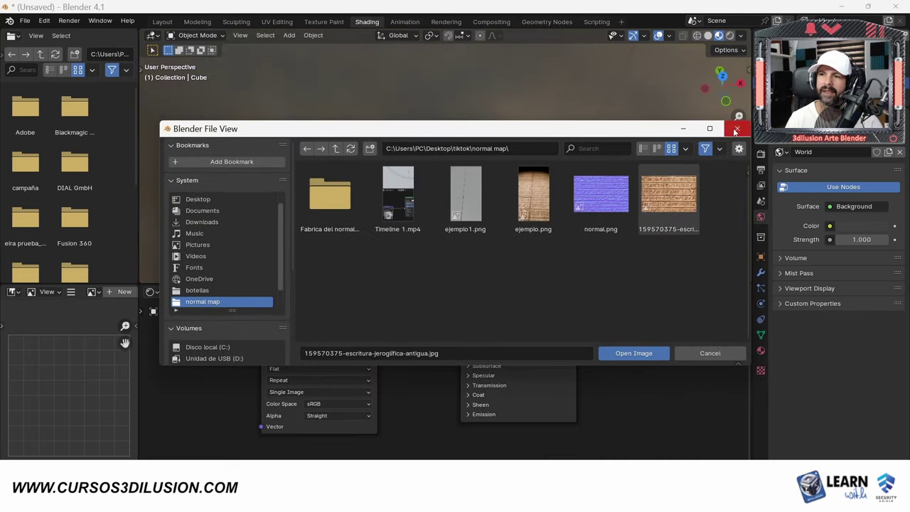
scroll(499, 233, "up", 4)
scroll(498, 233, "up", 1)
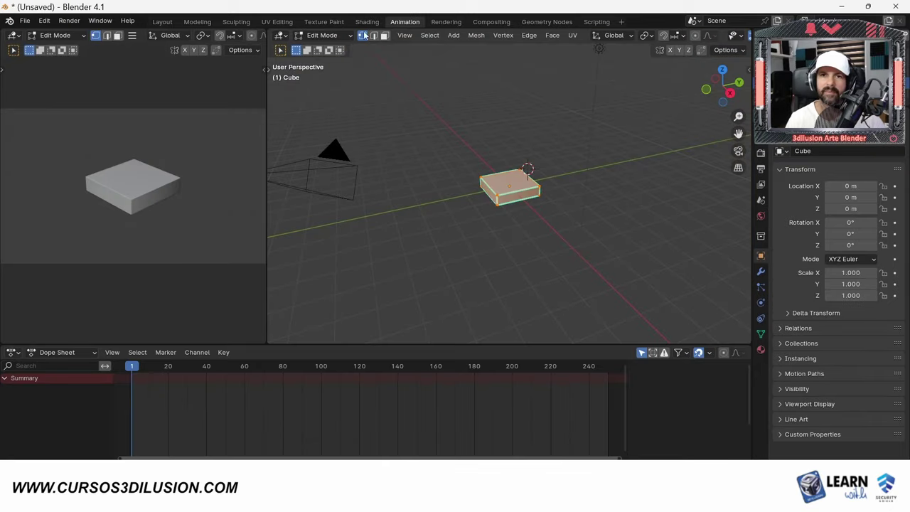
left_click(275, 22)
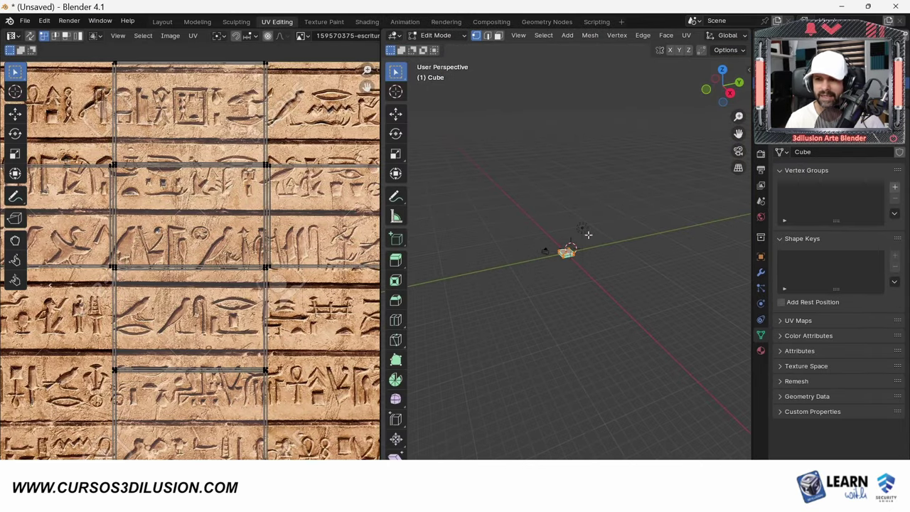
Unwrap the slab with Smart UV Project
scroll(588, 234, "up", 2)
scroll(590, 236, "up", 3)
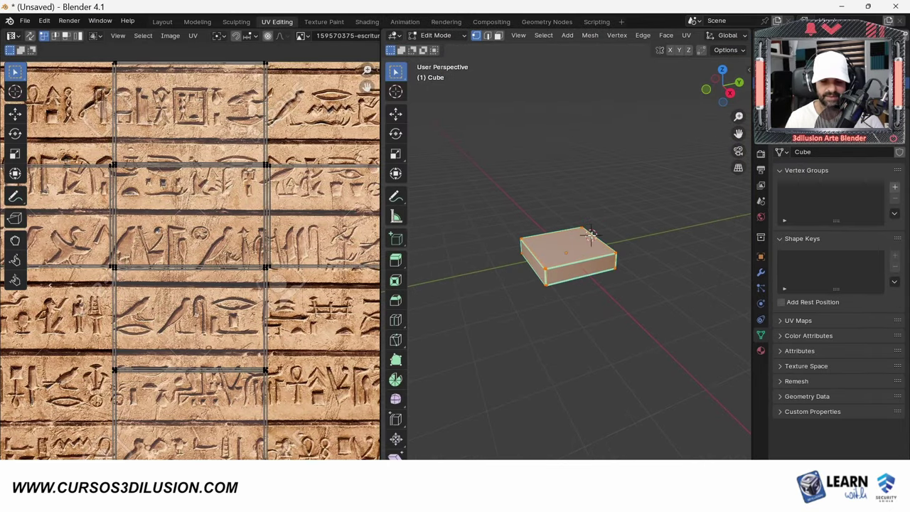
key("u")
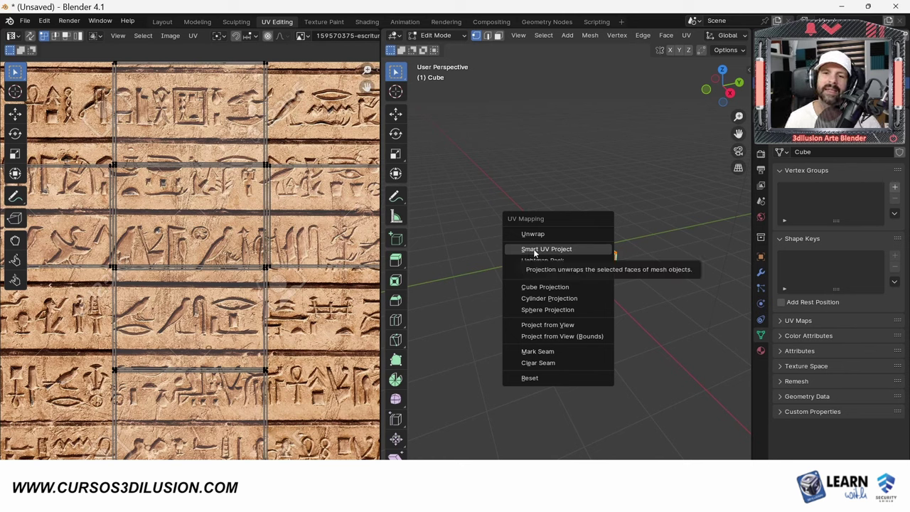
left_click(534, 252)
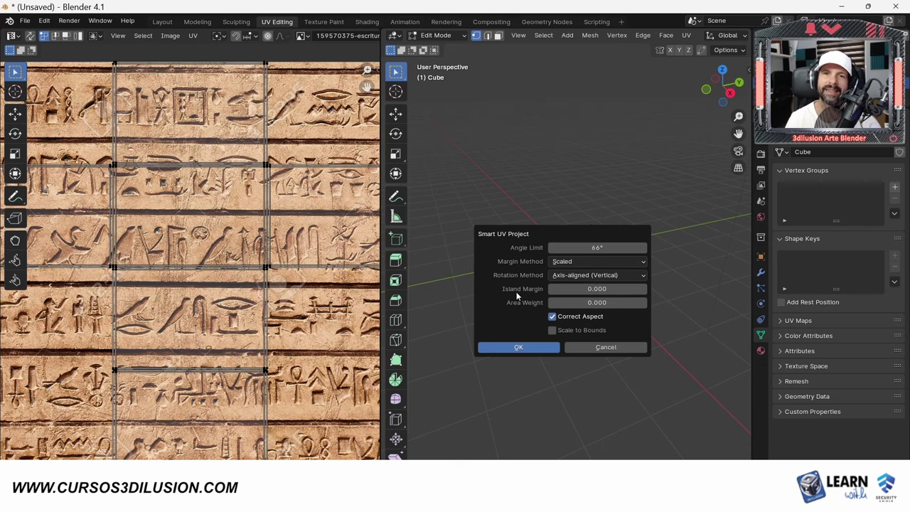
left_click(518, 347)
Move all UV islands above the image and set the side islands aside
scroll(183, 288, "down", 3)
scroll(183, 288, "down", 1)
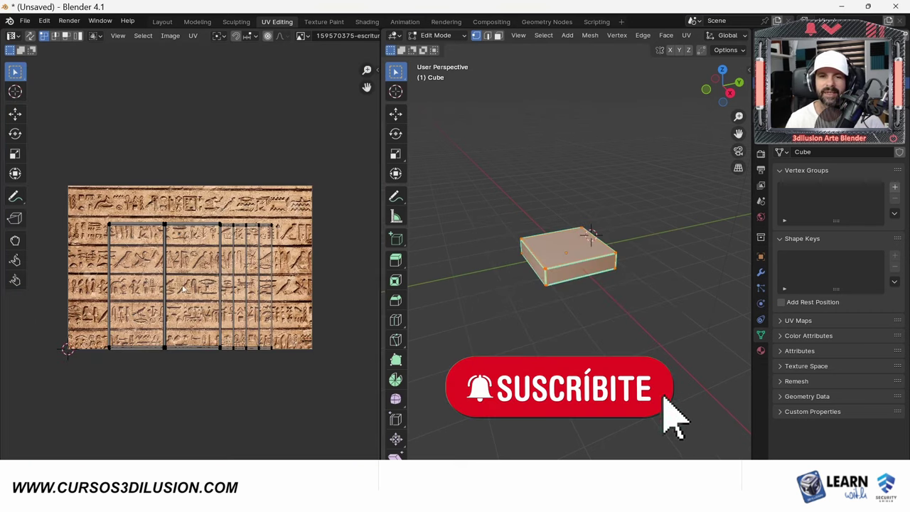
middle_click_drag(258, 332, 273, 323)
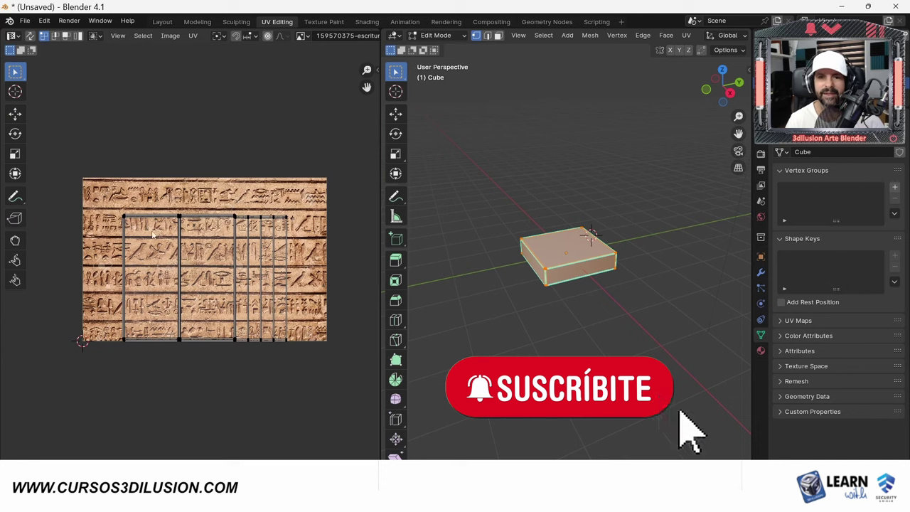
key("a")
key("g")
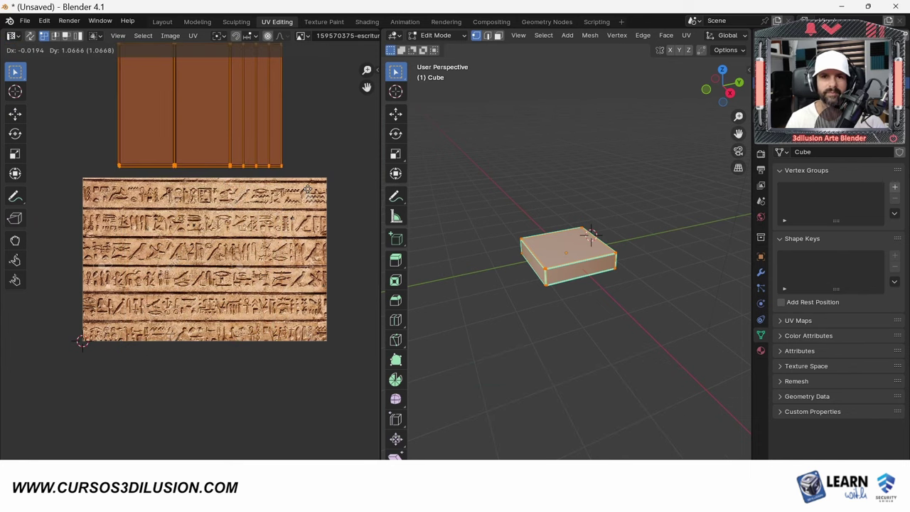
left_click(307, 189)
left_click(166, 127)
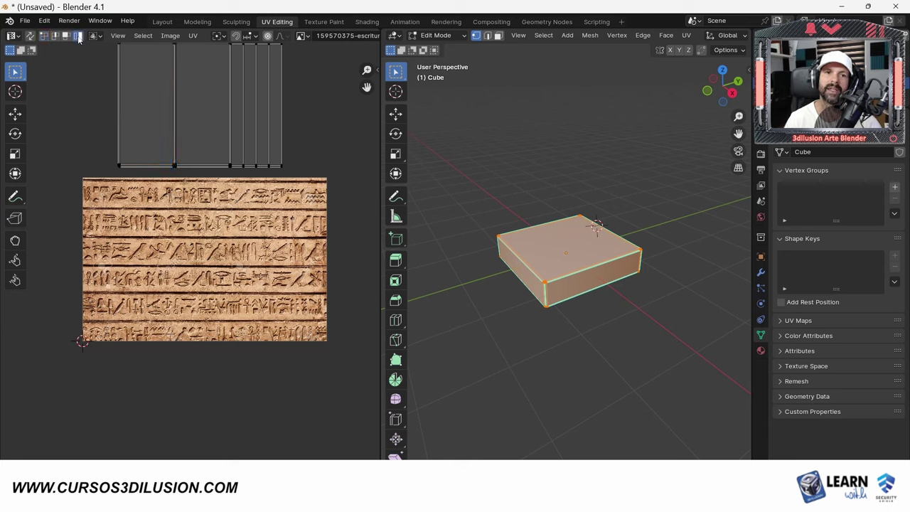
scroll(198, 176, "down", 2)
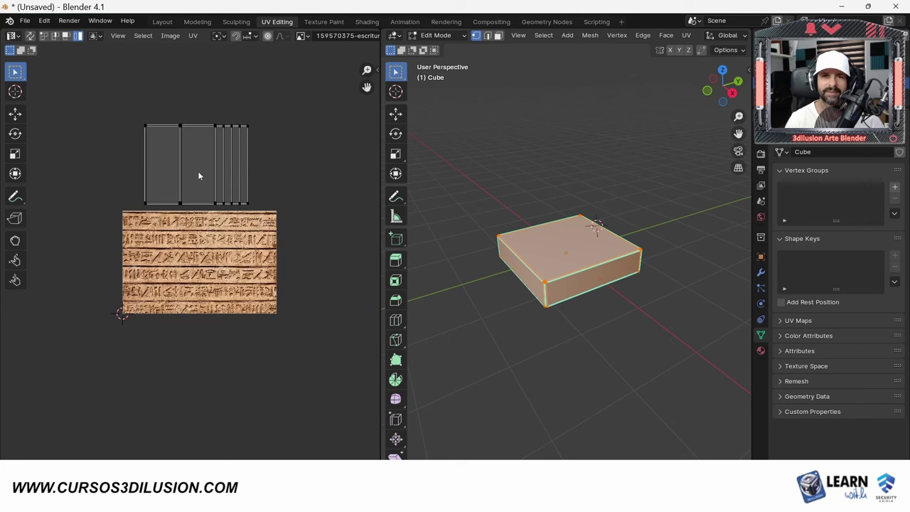
left_click(175, 155)
left_click_drag(174, 159, 122, 135)
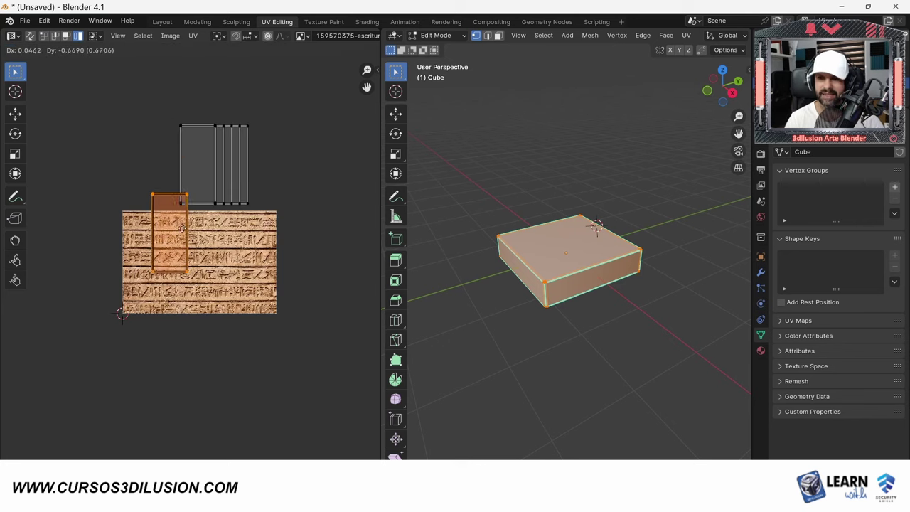
scroll(683, 42, "down", 2)
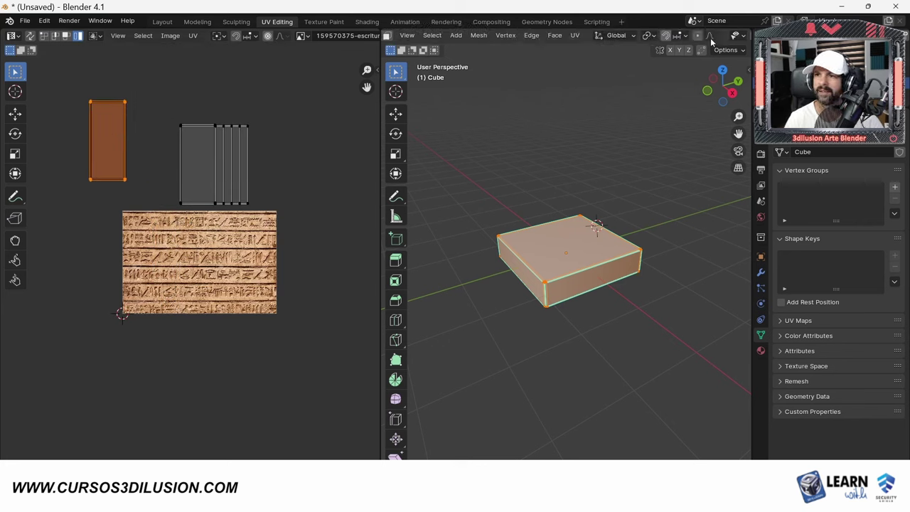
scroll(710, 42, "down", 3)
In Material Preview, place the top-face UV island over the hieroglyph image
left_click(719, 36)
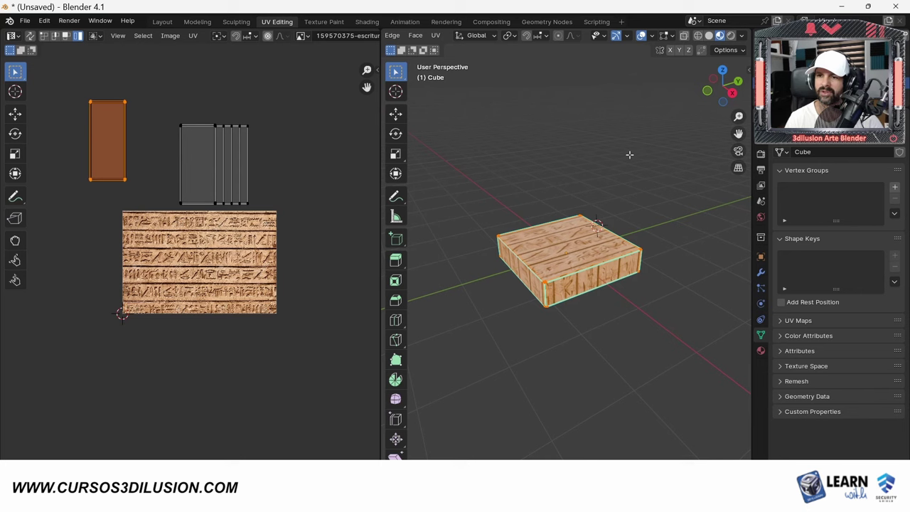
key("g")
left_click(201, 182)
left_click_drag(203, 182, 205, 279)
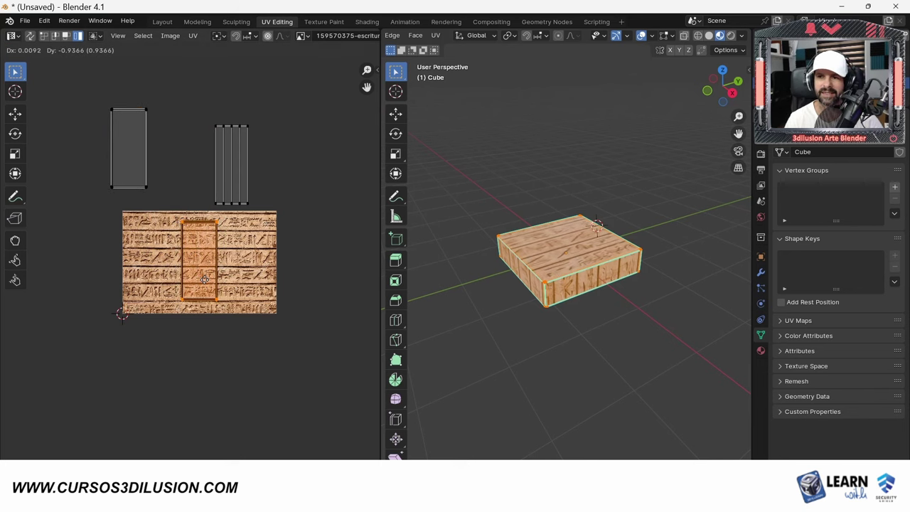
middle_click_drag(551, 311, 547, 232)
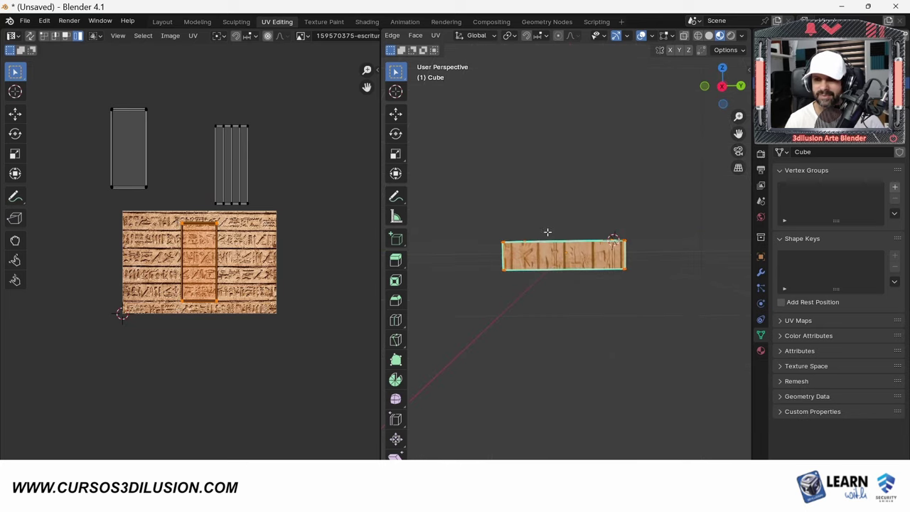
mouse_move(622, 292)
middle_mouse_down()
mouse_move(618, 166)
mouse_move(623, 241)
mouse_move(645, 296)
mouse_move(515, 234)
middle_mouse_up()
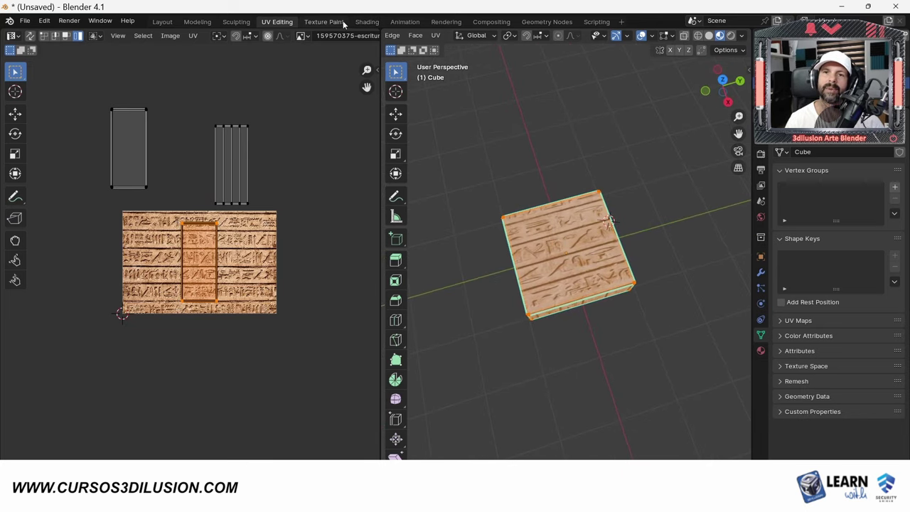
Change the Image Texture extension from Repeat to Clip so the slab's sides go dark
left_click(367, 22)
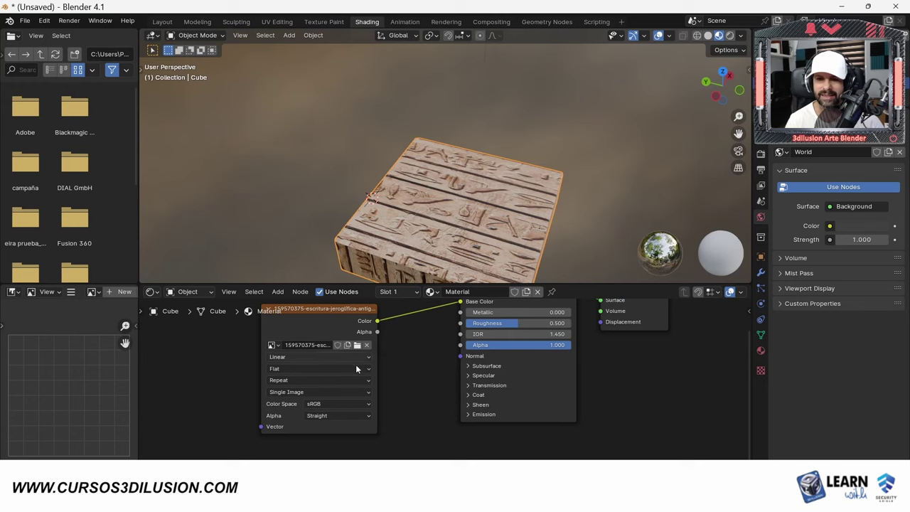
left_click(283, 381)
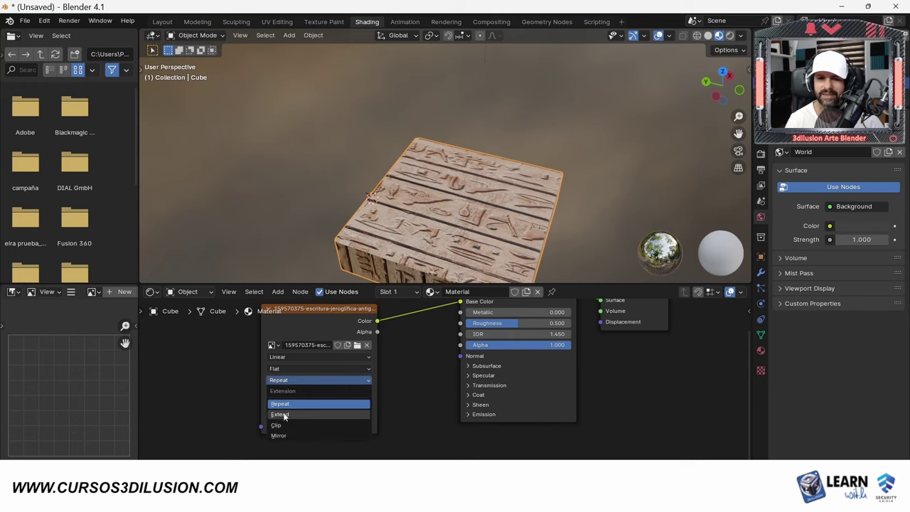
left_click(282, 426)
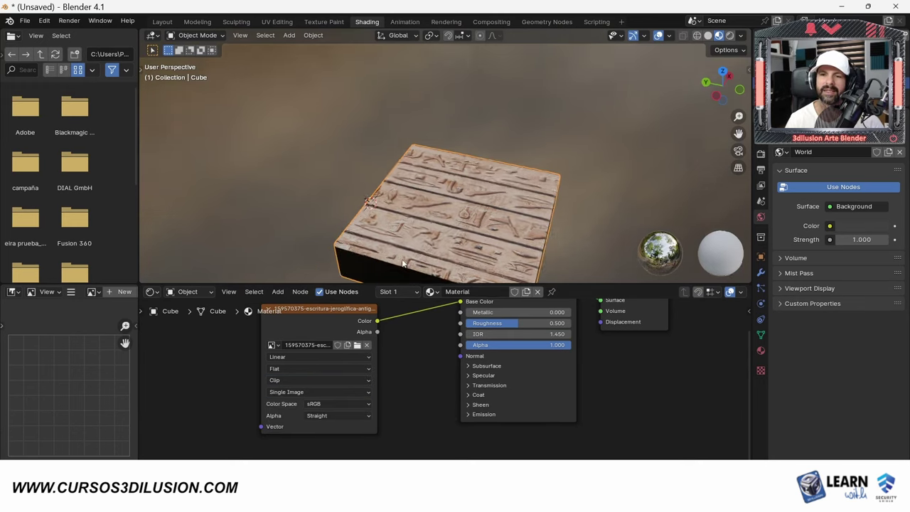
middle_click_drag(419, 248, 425, 201)
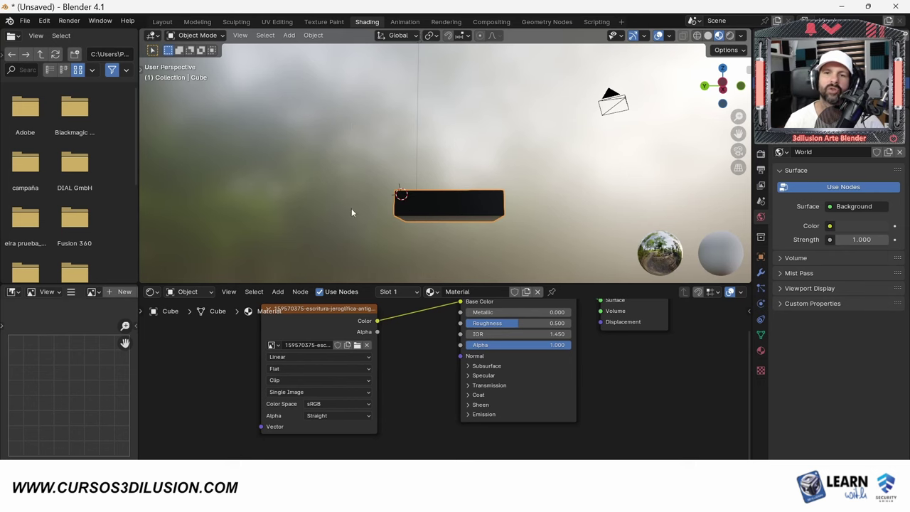
left_click(279, 21)
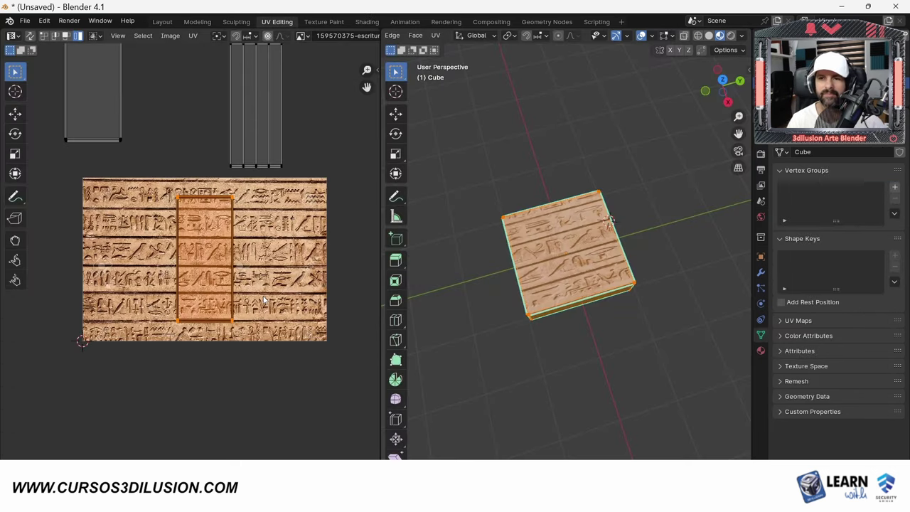
Stretch the top-face UV island's left and right edges out to the hieroglyph image's full width
middle_click_drag(569, 327, 565, 263)
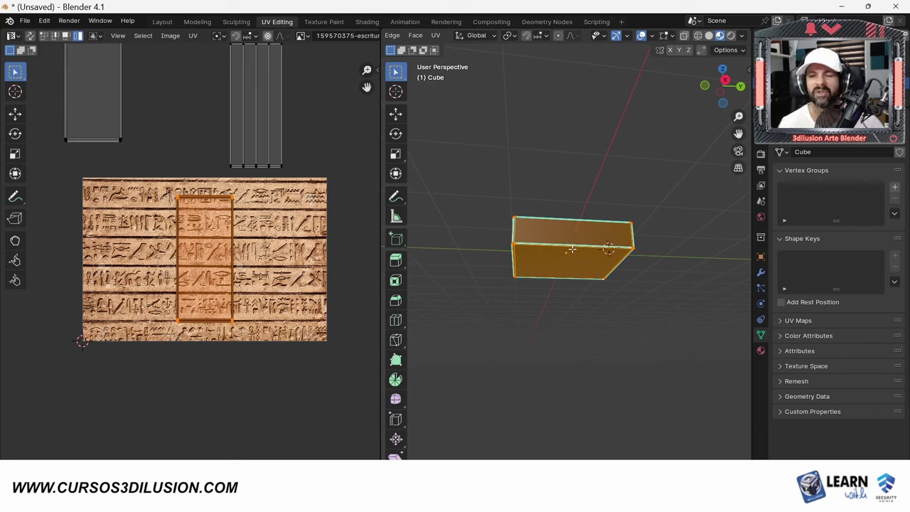
mouse_move(557, 252)
middle_mouse_down()
mouse_move(516, 261)
mouse_move(526, 343)
middle_mouse_up()
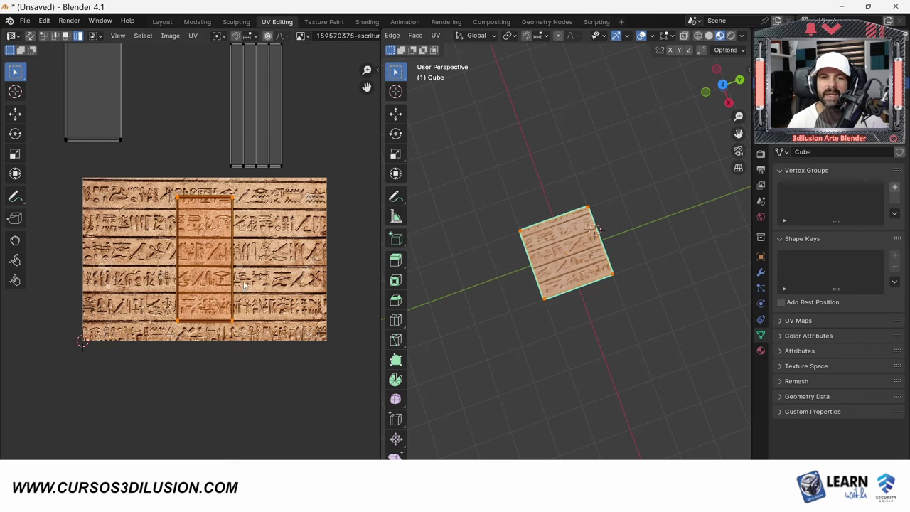
scroll(244, 284, "up", 2)
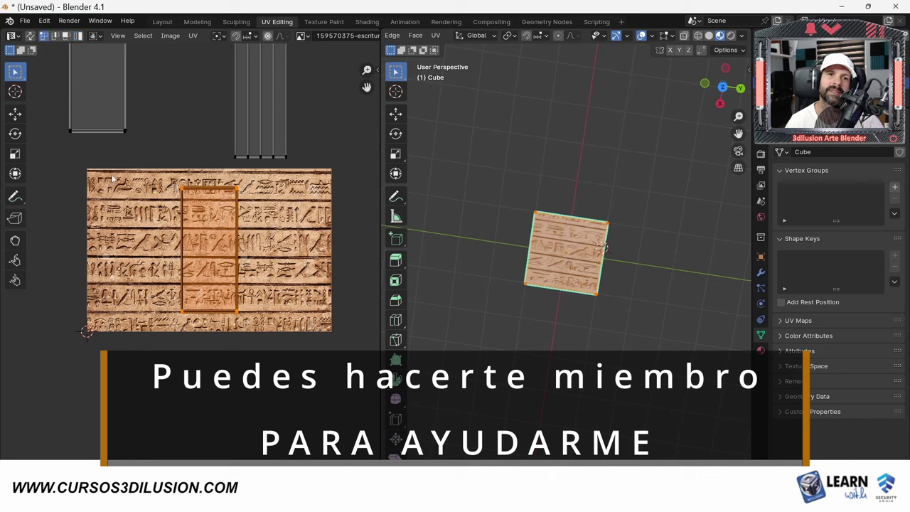
left_click(209, 354)
left_click(15, 113)
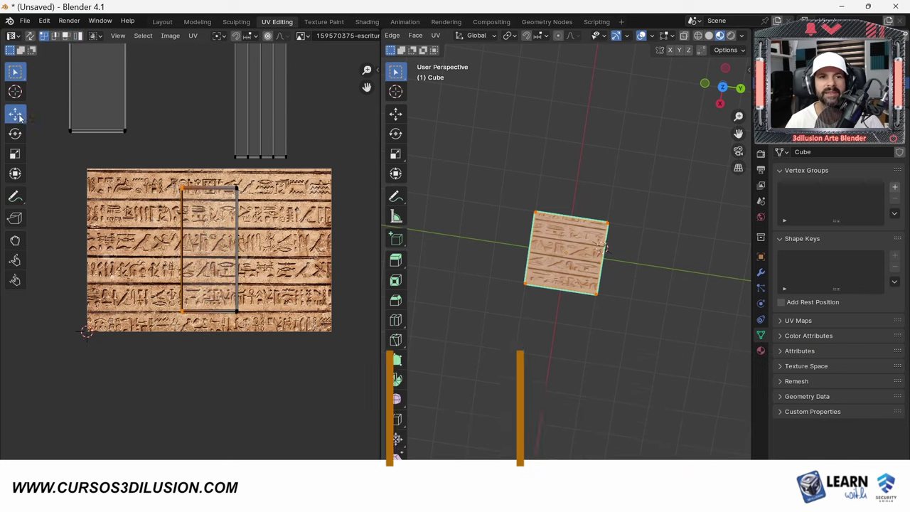
left_click_drag(232, 250, 141, 253)
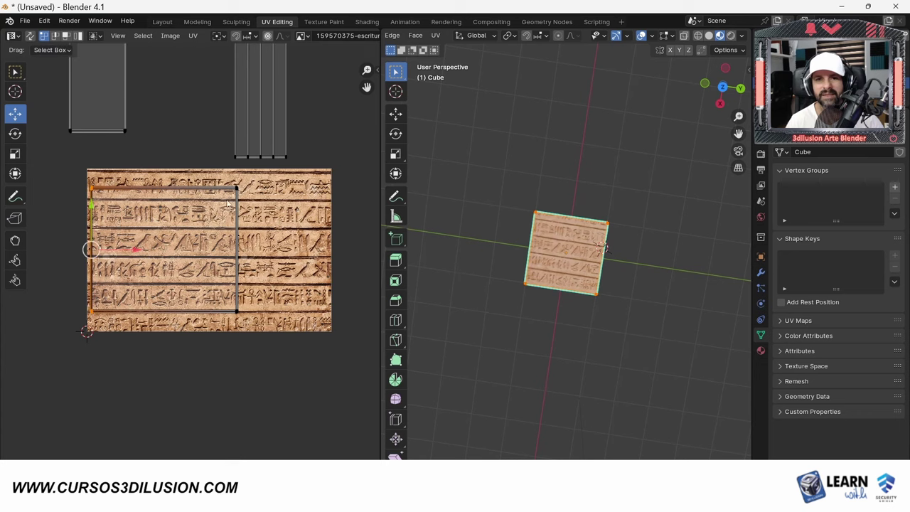
left_click(254, 281)
left_click_drag(273, 254, 363, 251)
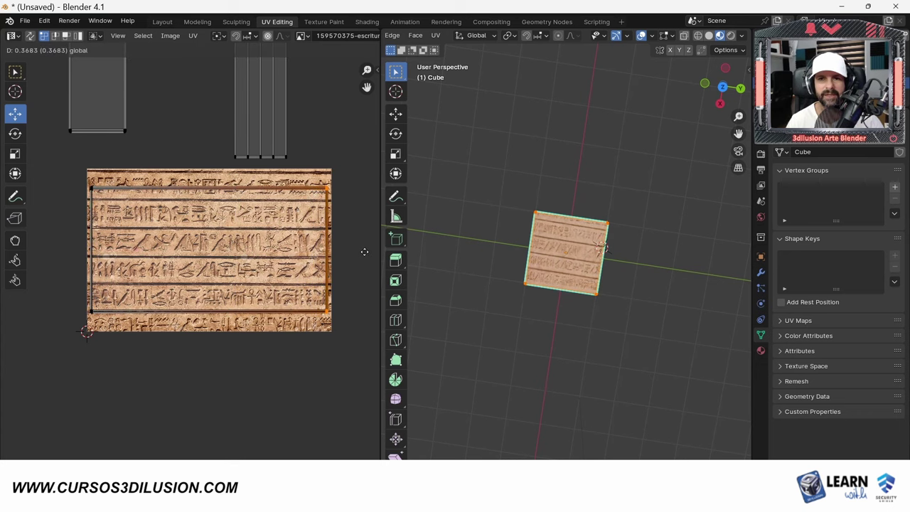
left_click(163, 21)
mouse_move(475, 219)
middle_mouse_down()
mouse_move(330, 215)
mouse_move(379, 233)
mouse_move(398, 263)
middle_mouse_up()
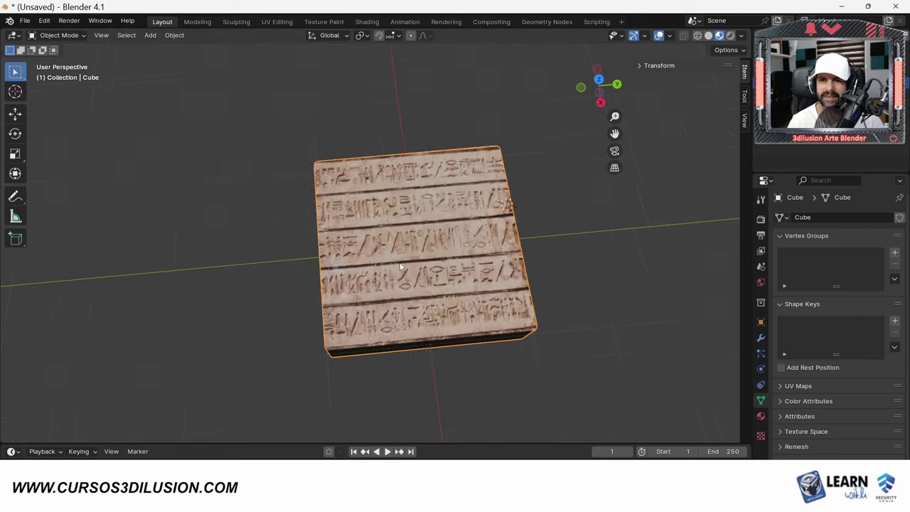
Orbit and zoom around the hieroglyph-textured slab to inspect it
scroll(427, 278, "up", 3)
middle_click_drag(444, 290, 401, 237)
scroll(405, 239, "down", 1)
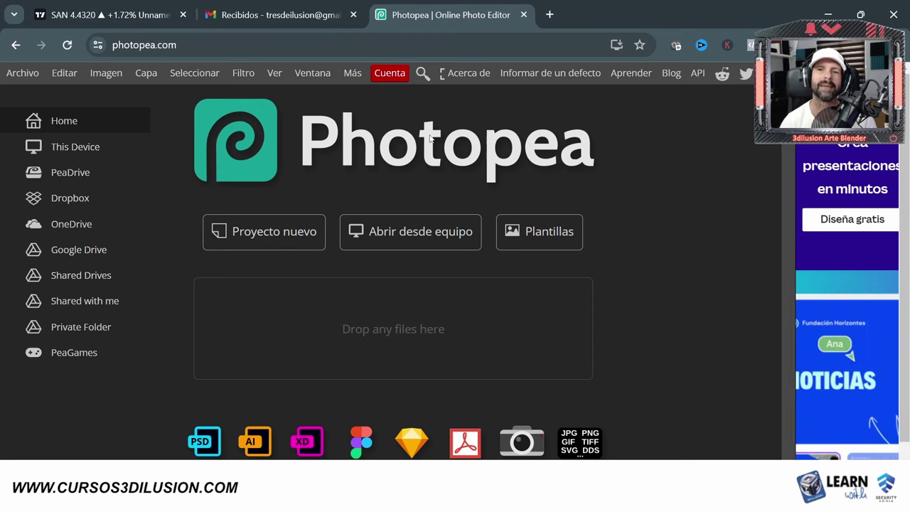
Open the hieroglyph photo from the computer as a new Photopea document
left_click(22, 73)
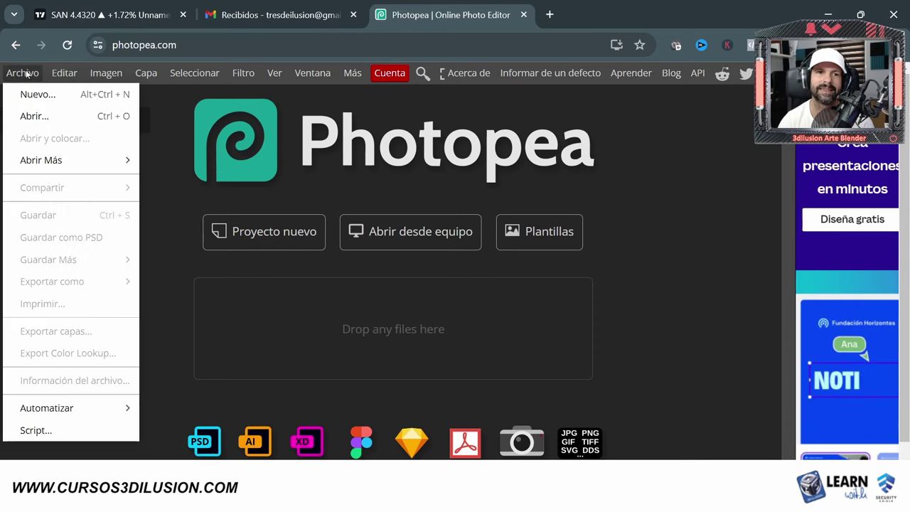
left_click(32, 114)
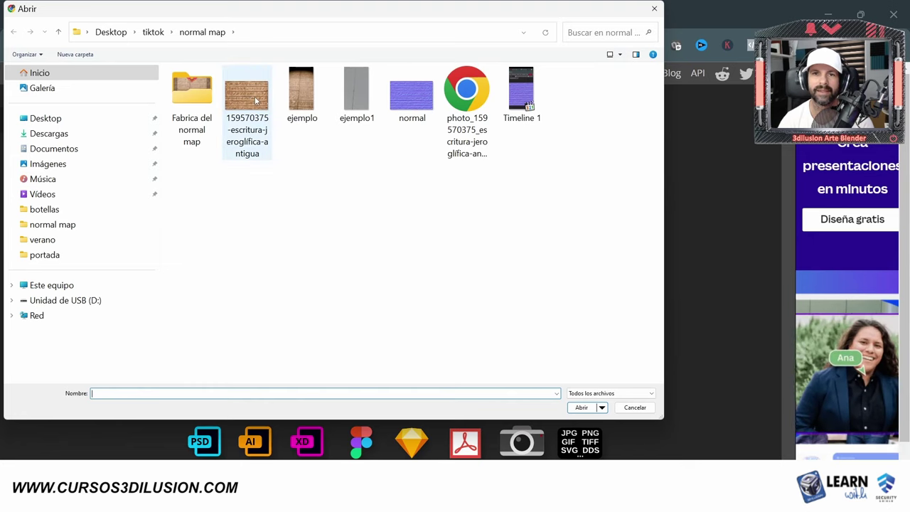
double_click(246, 96)
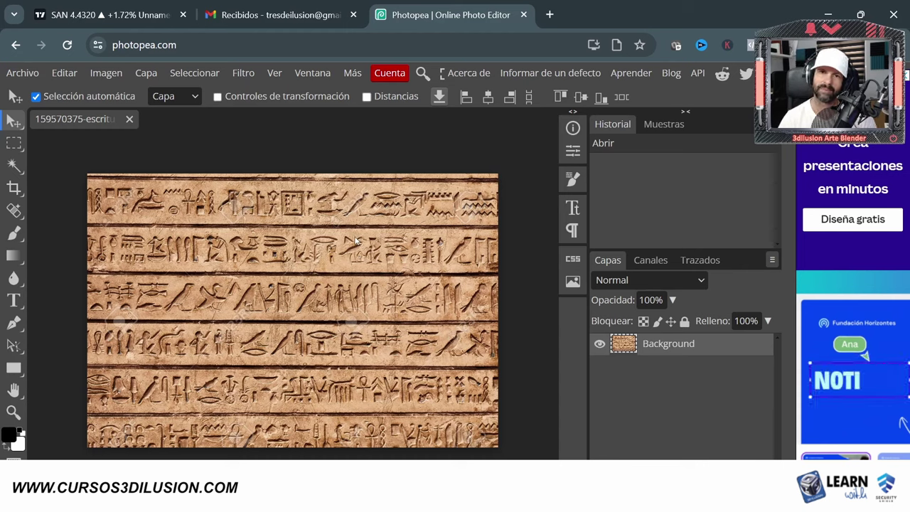
left_click(245, 73)
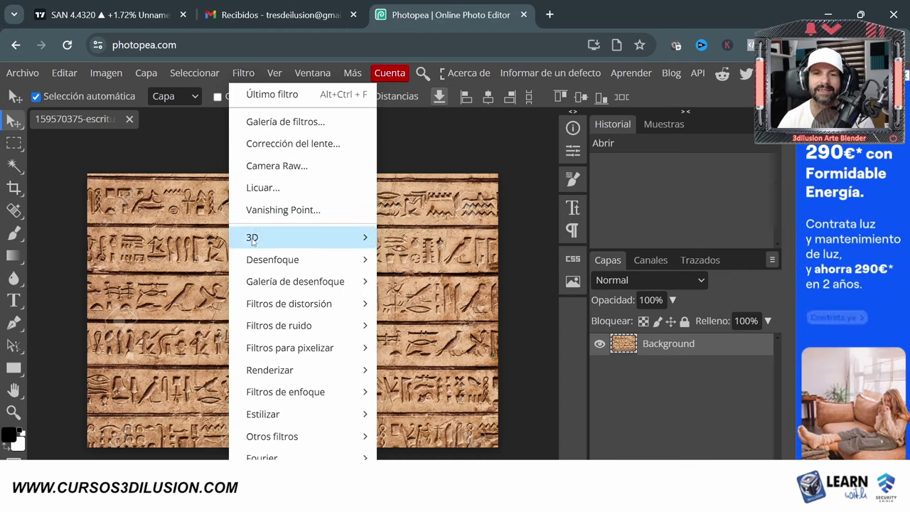
mouse_move(252, 237)
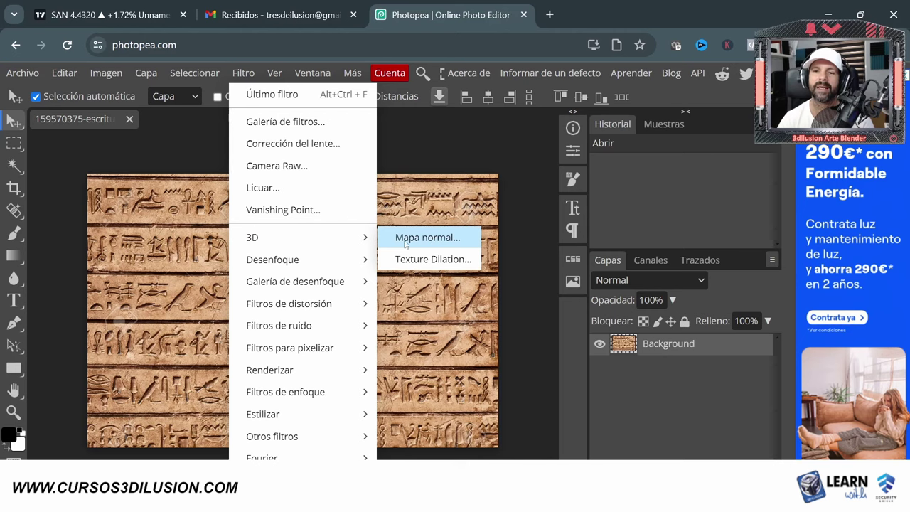
Apply the 3D Normal Map filter with 1.3 px blur, 58% scale, and invert left off
left_click(420, 238)
left_click_drag(364, 187, 695, 172)
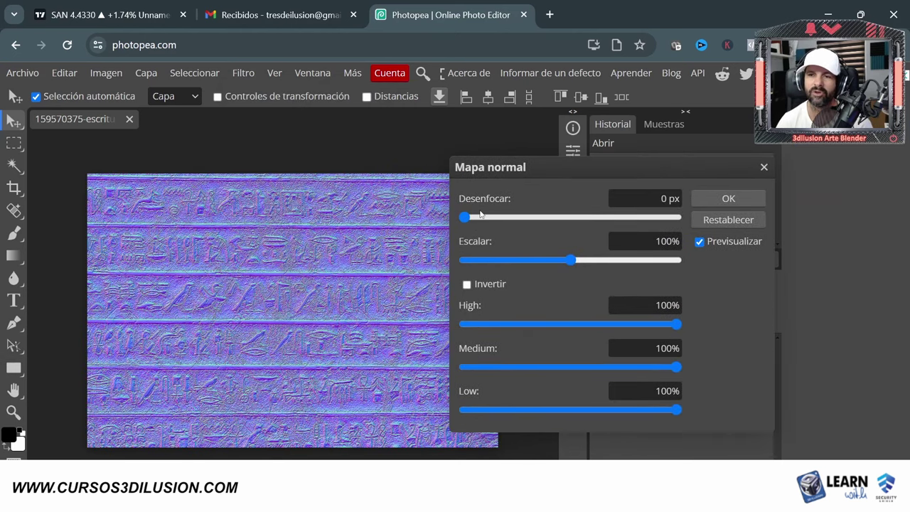
mouse_move(463, 219)
left_mouse_down()
mouse_move(561, 214)
mouse_move(506, 216)
left_mouse_up()
left_click(467, 284)
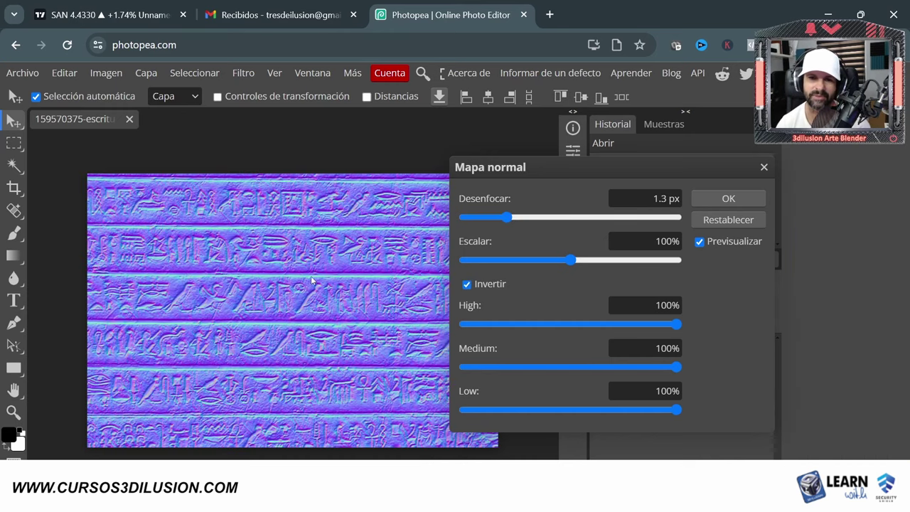
left_click(467, 284)
left_click_drag(571, 259, 530, 259)
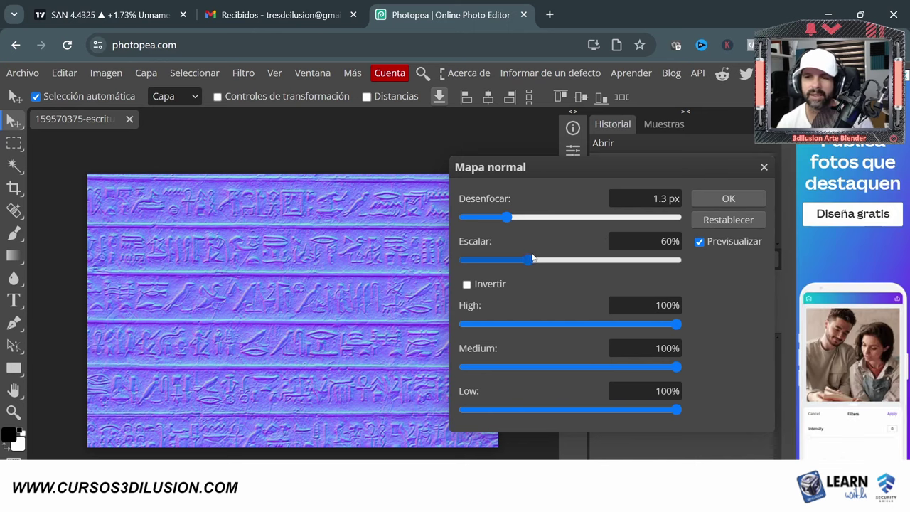
mouse_move(530, 260)
left_mouse_down()
mouse_move(647, 259)
mouse_move(530, 260)
left_mouse_up()
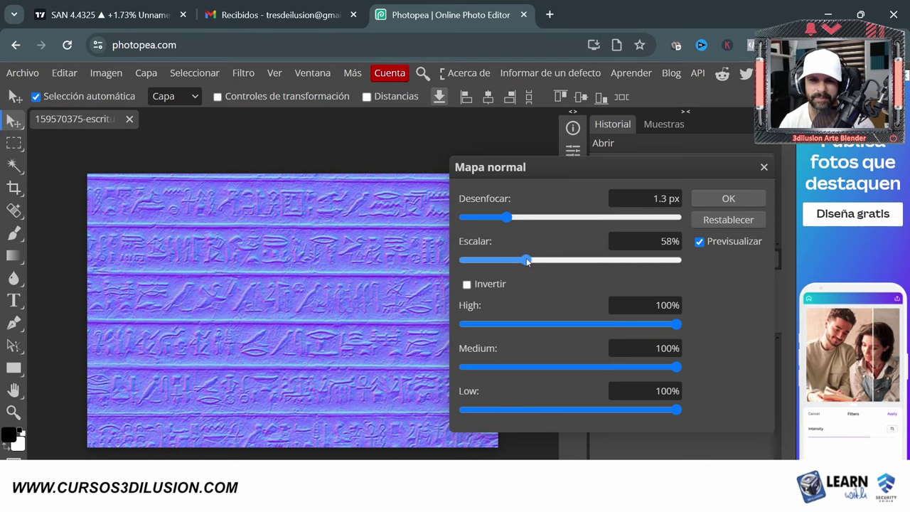
Confirm the Normal Map filter and pan the canvas to review the whole normal map
left_click(722, 203)
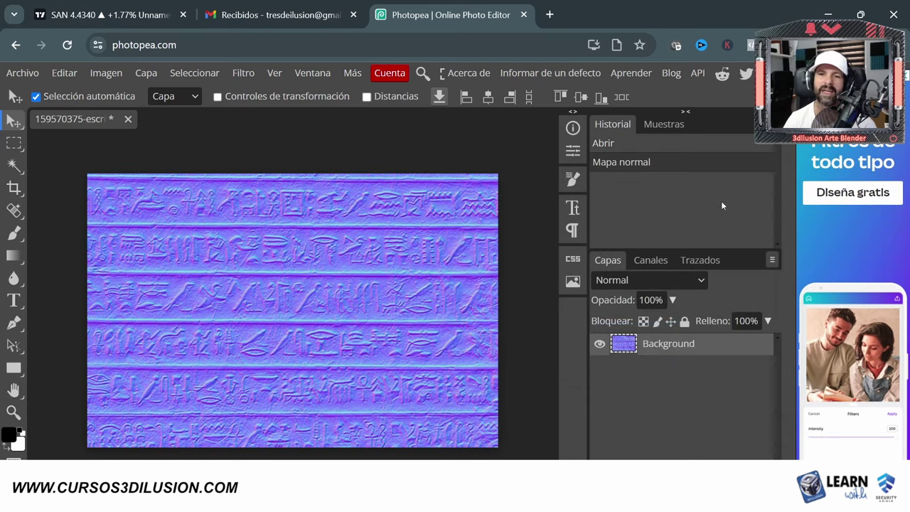
scroll(376, 313, "up", 3)
scroll(377, 318, "down", 4)
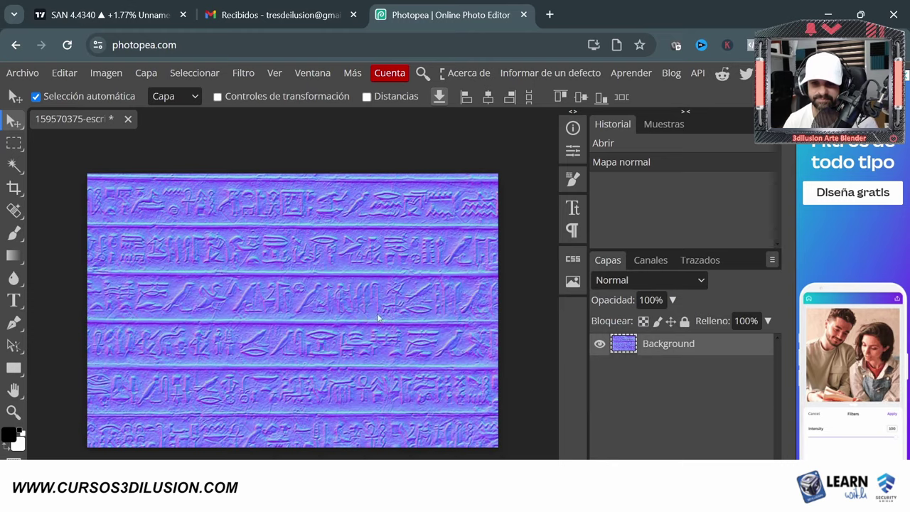
scroll(376, 318, "left", 4)
scroll(377, 318, "right", 1)
scroll(377, 313, "right", 2)
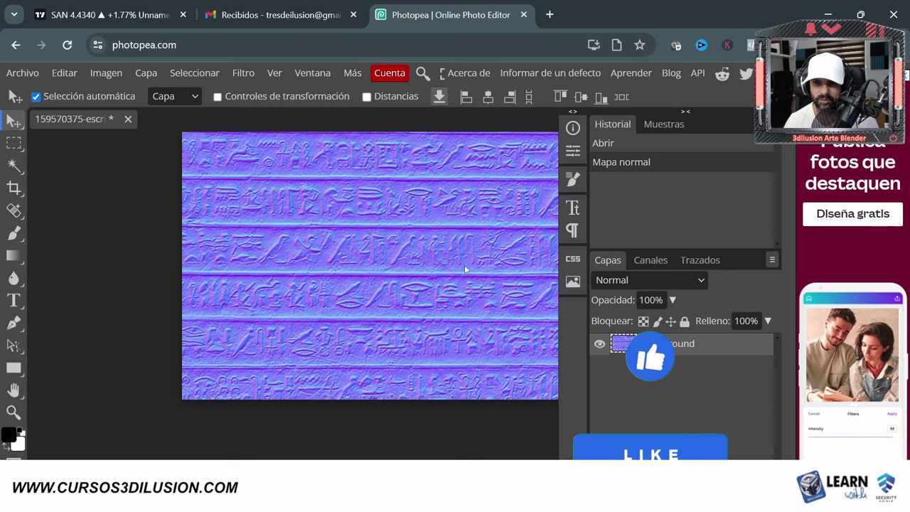
scroll(432, 287, "up", 1)
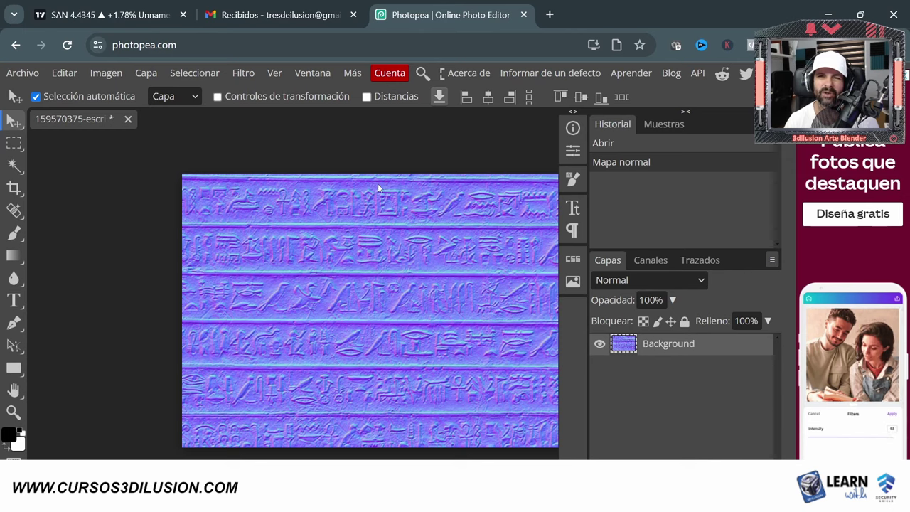
left_click_drag(434, 281, 344, 273)
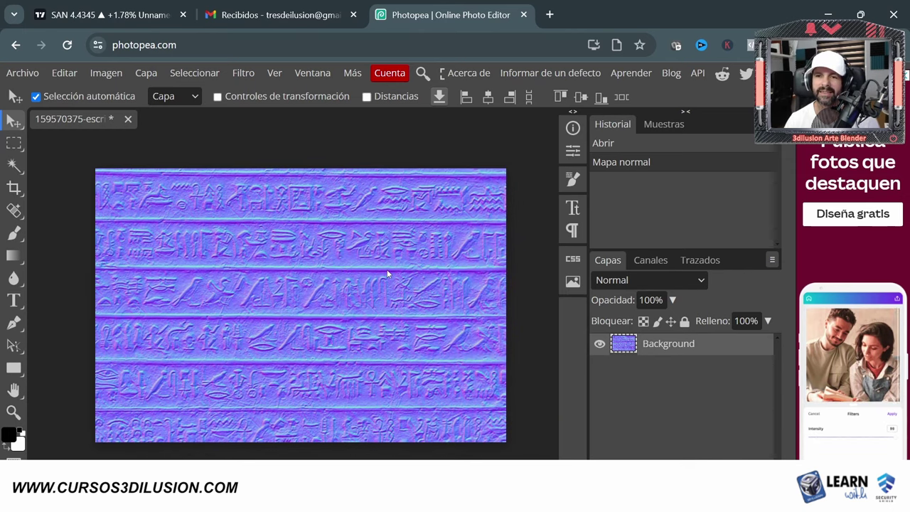
scroll(387, 272, "right", 1)
scroll(394, 267, "down", 1)
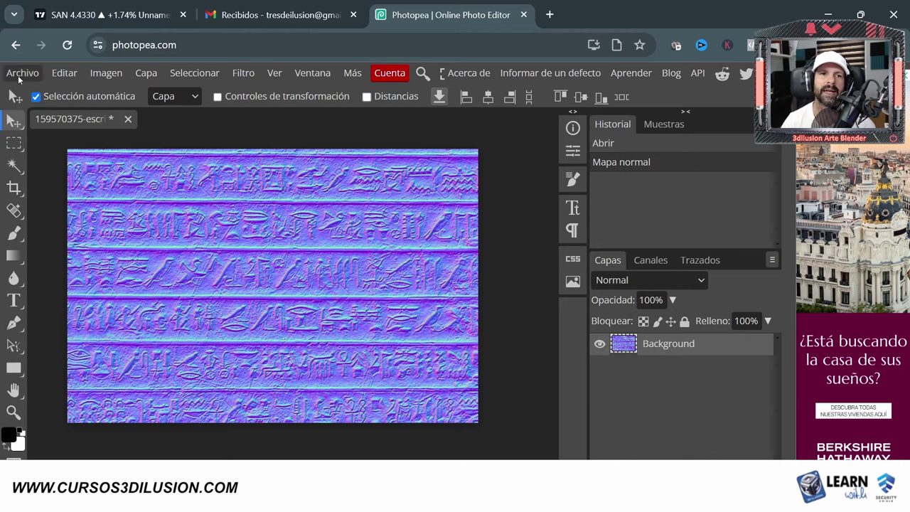
Export the normal map as a 1300 × 867 PNG
left_click(21, 76)
mouse_move(52, 282)
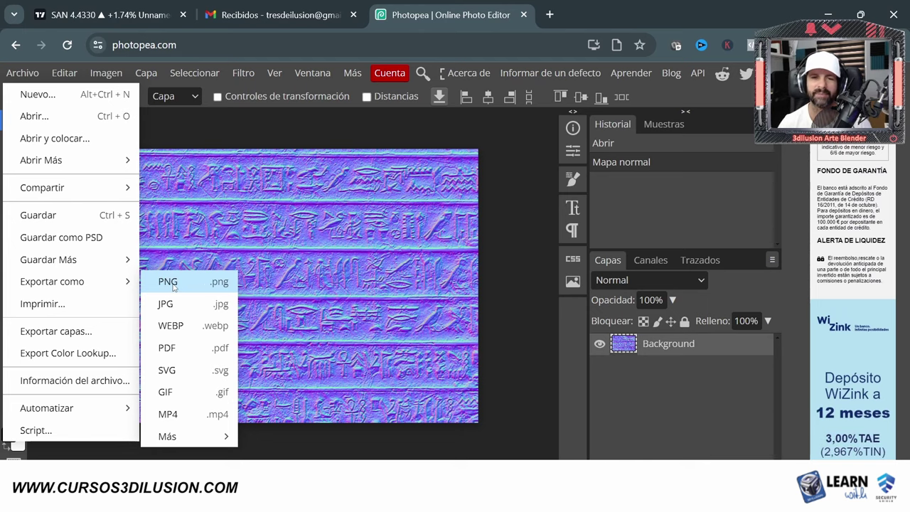
left_click(173, 285)
left_click(524, 121)
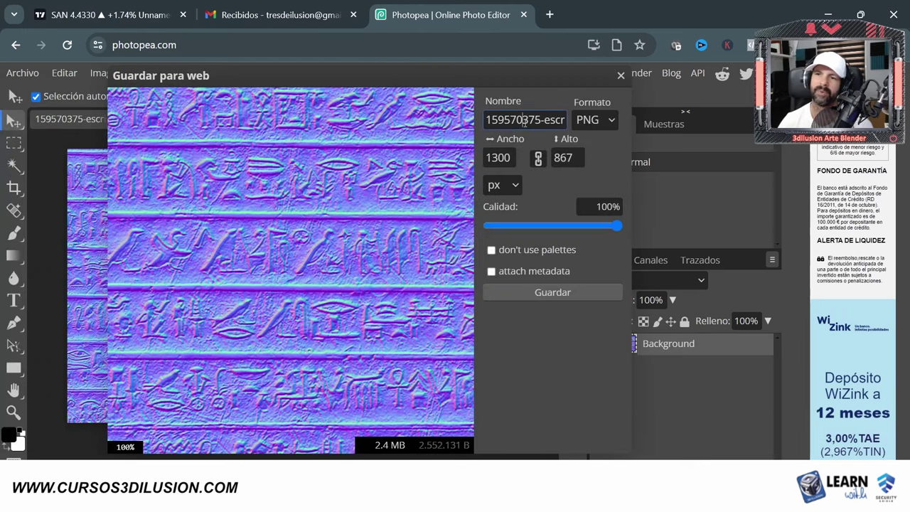
left_click(595, 121)
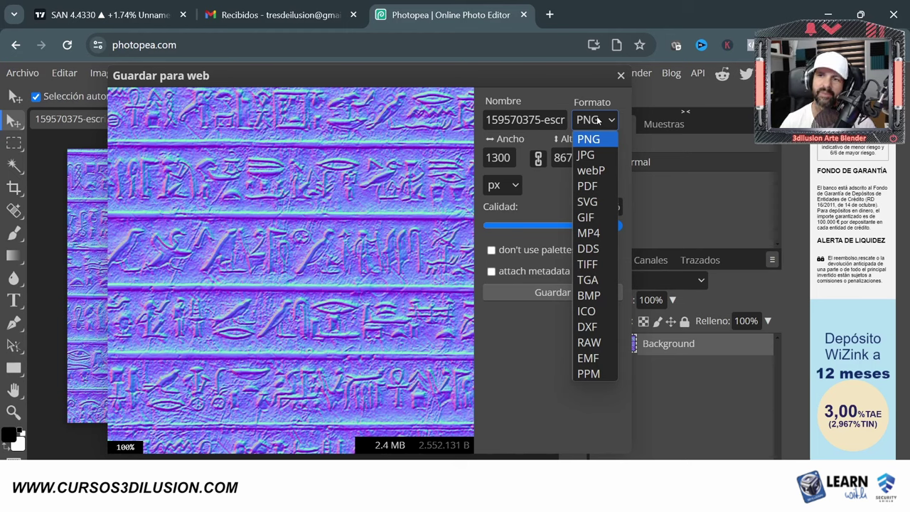
left_click(588, 139)
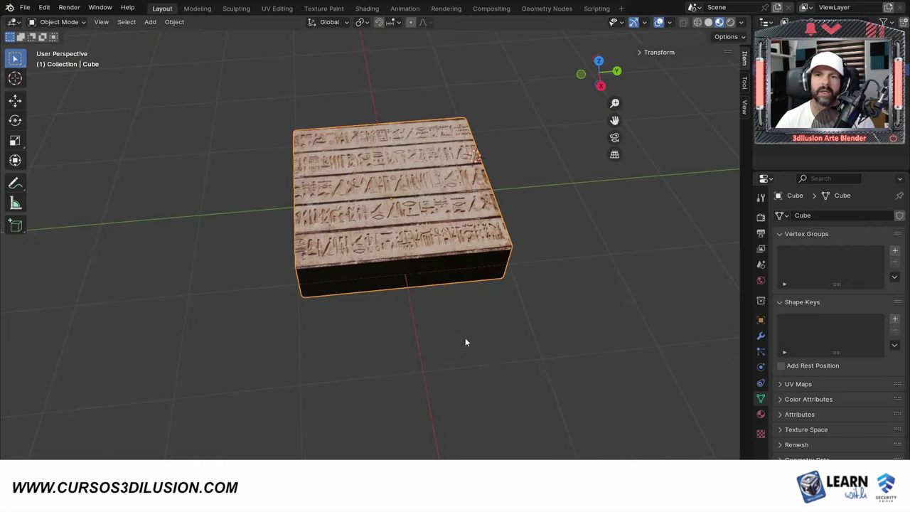
In the Shading workspace, rearrange the image texture, Principled BSDF and Material Output nodes to make room
middle_click_drag(465, 337, 460, 229)
left_click(365, 12)
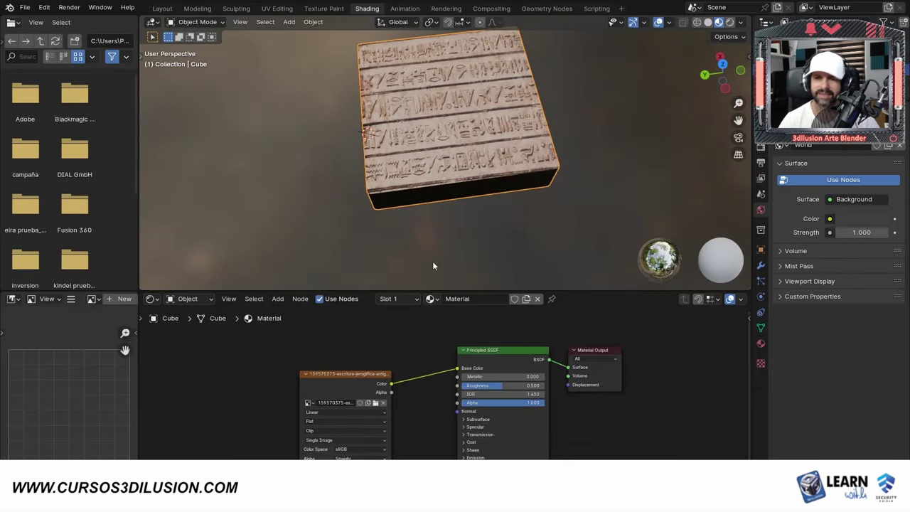
middle_click_drag(432, 355, 485, 338)
left_click_drag(407, 360, 323, 346)
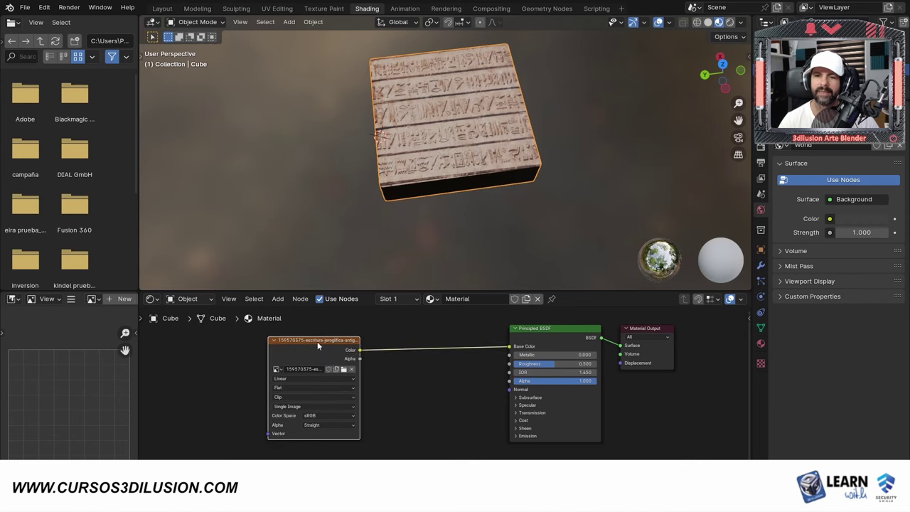
middle_click_drag(445, 423, 416, 422)
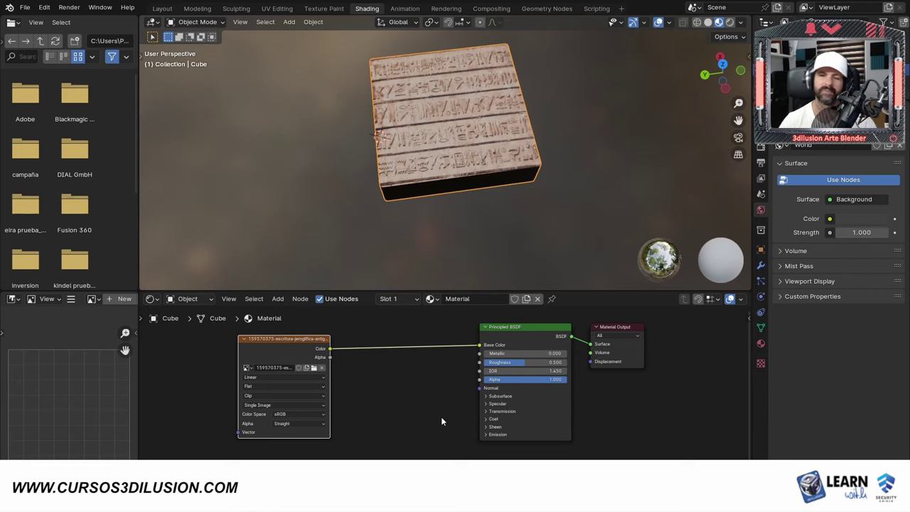
scroll(601, 406, "down", 1)
left_click_drag(575, 341, 644, 333)
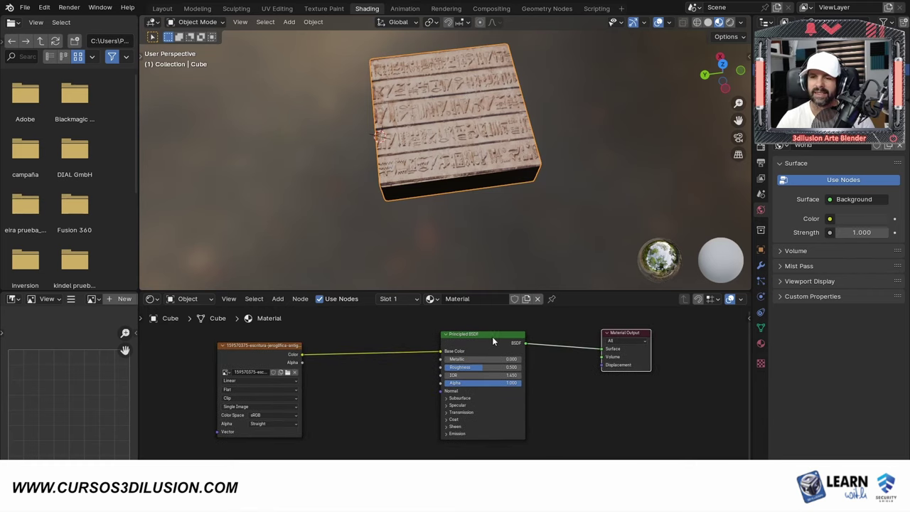
left_click_drag(459, 398, 491, 398)
Add a Normal Map node below the shader and link it to the Principled BSDF Normal input
key("shift+a")
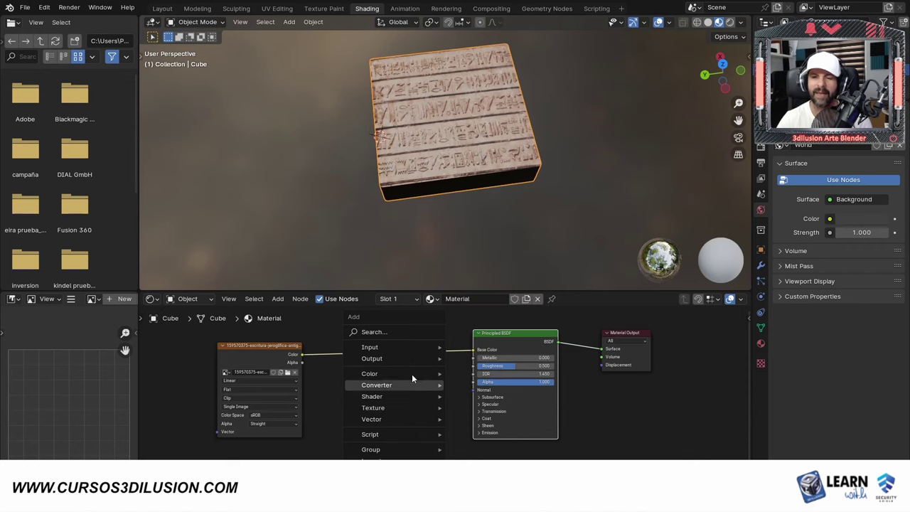
left_click(399, 332)
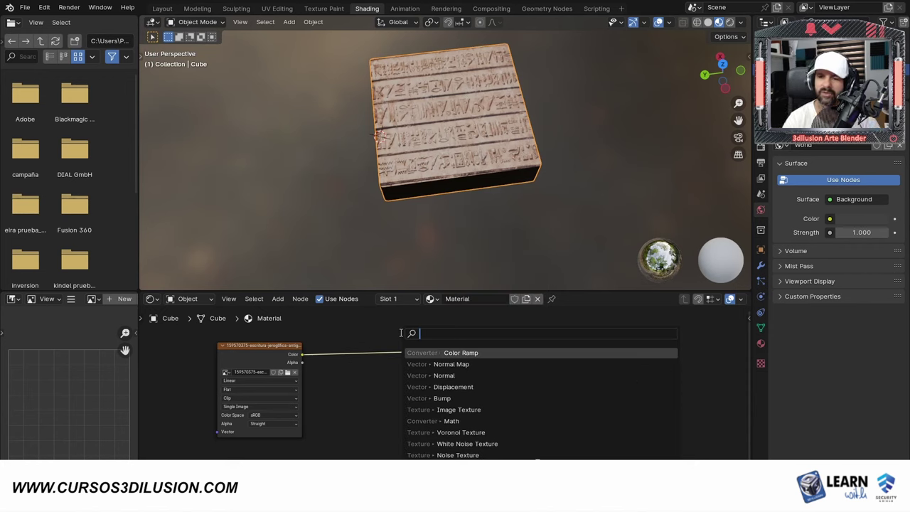
left_click(450, 364)
left_click(378, 409)
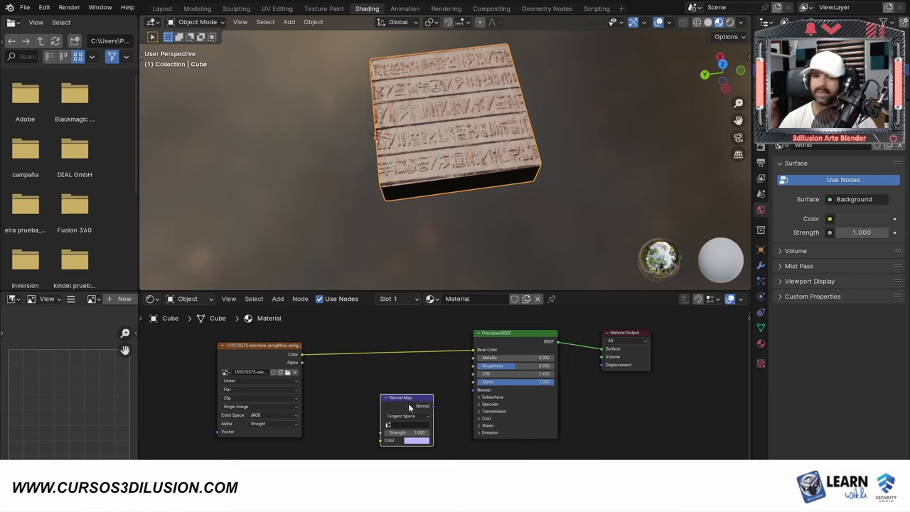
left_click_drag(266, 359, 253, 344)
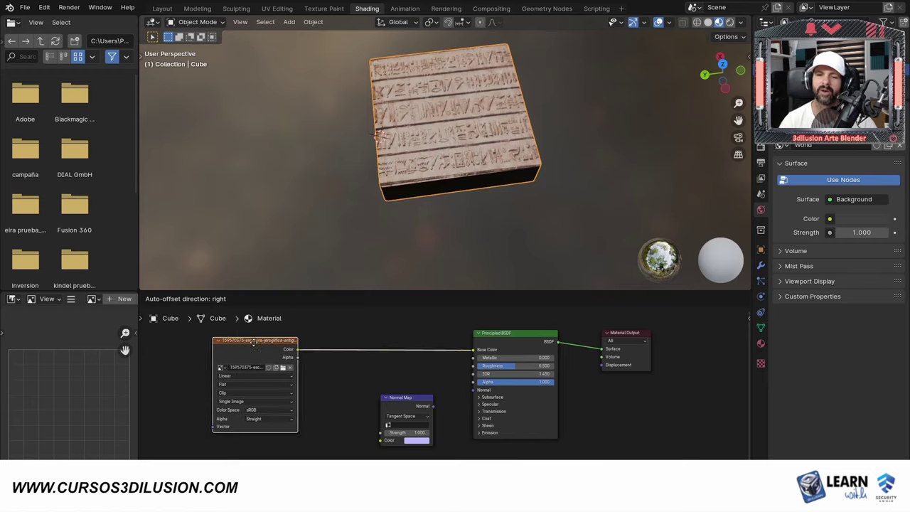
left_click_drag(432, 406, 473, 390)
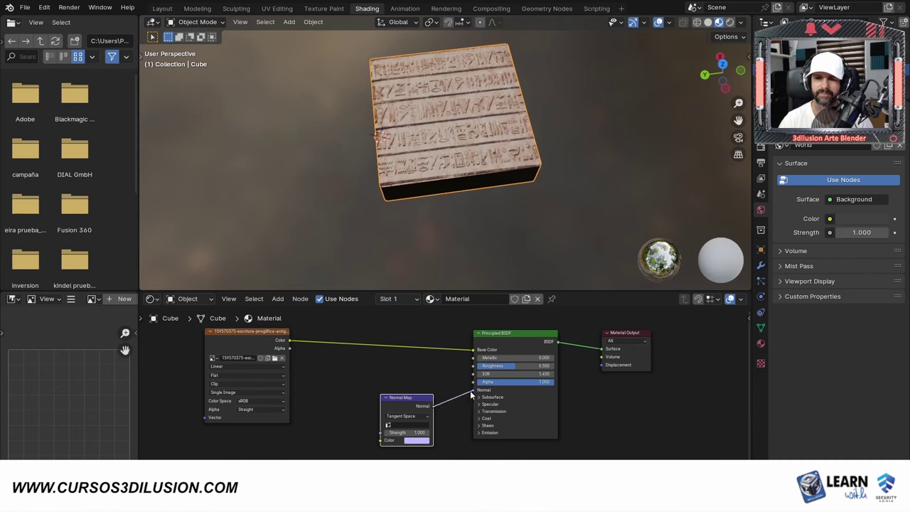
scroll(473, 391, "up", 3)
middle_click_drag(301, 445, 439, 413)
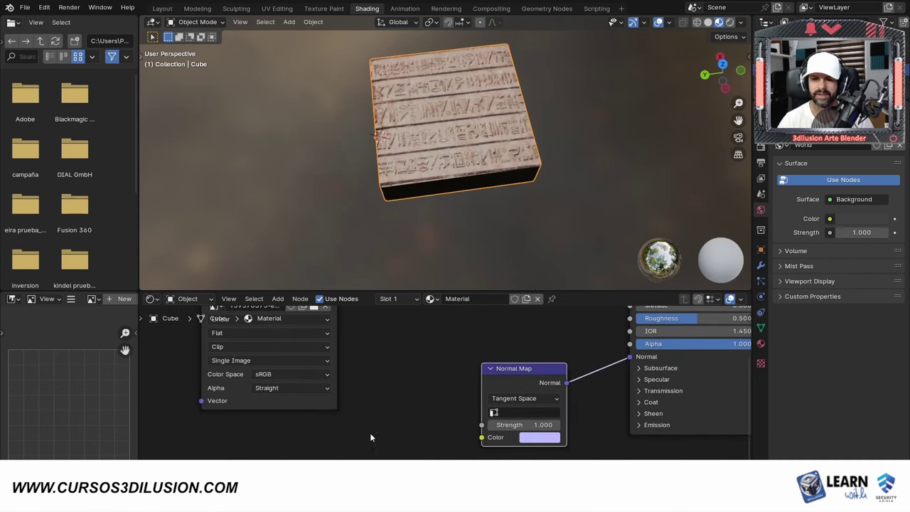
scroll(370, 432, "down", 1)
Add an Image Texture node below the others and load normal (1).png into it
key("shift+a")
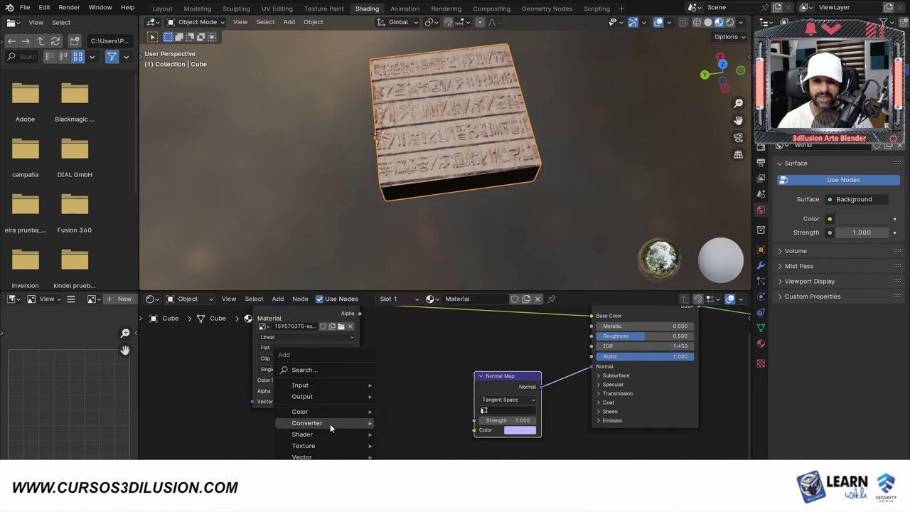
mouse_move(304, 445)
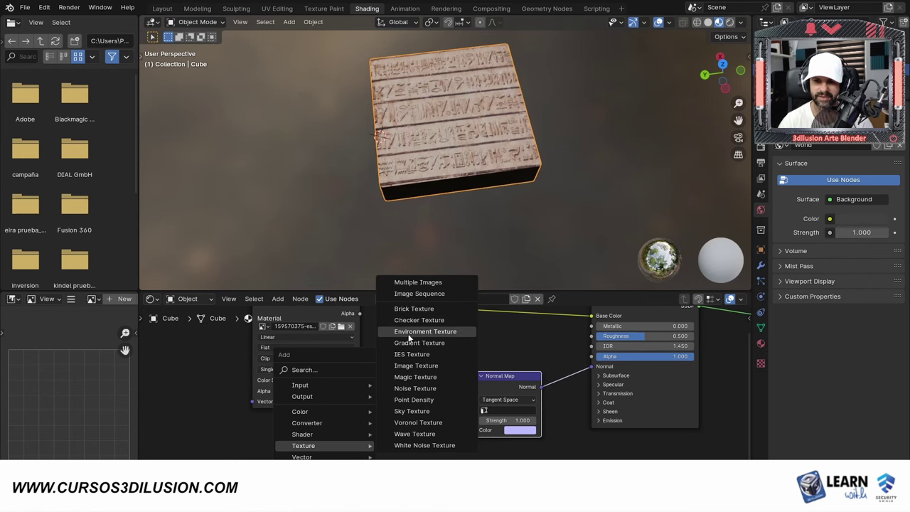
left_click(410, 366)
left_click(307, 418)
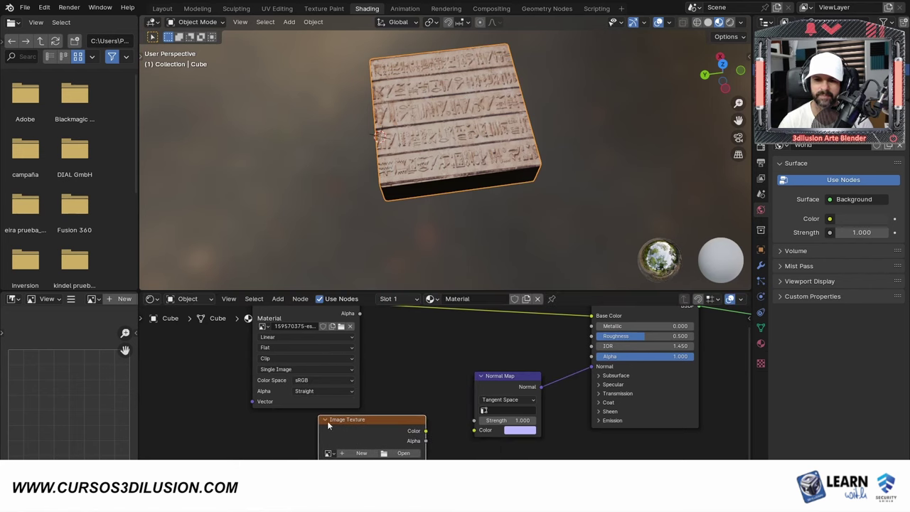
middle_click_drag(431, 452, 424, 386)
left_click(392, 391)
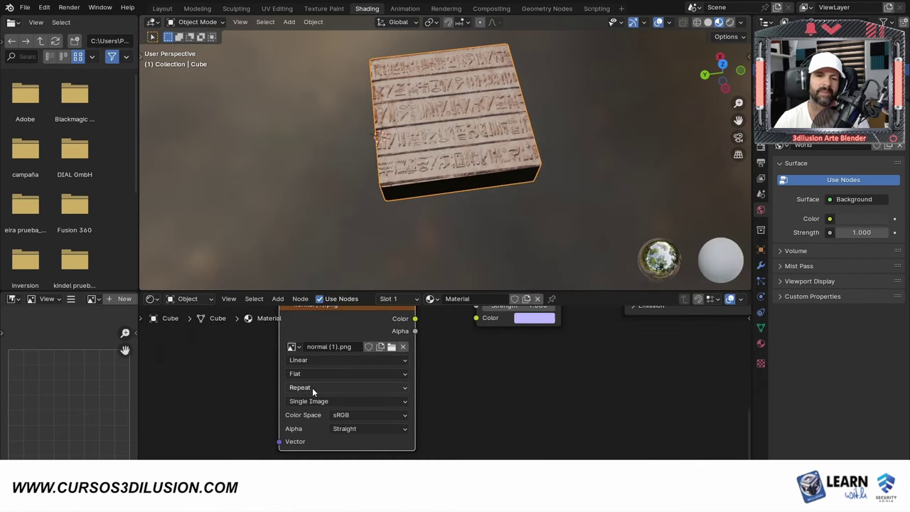
Set the image to Clip extension and Non-Color space, then unlink the hieroglyph colour from Base Color
left_click(312, 387)
left_click(297, 440)
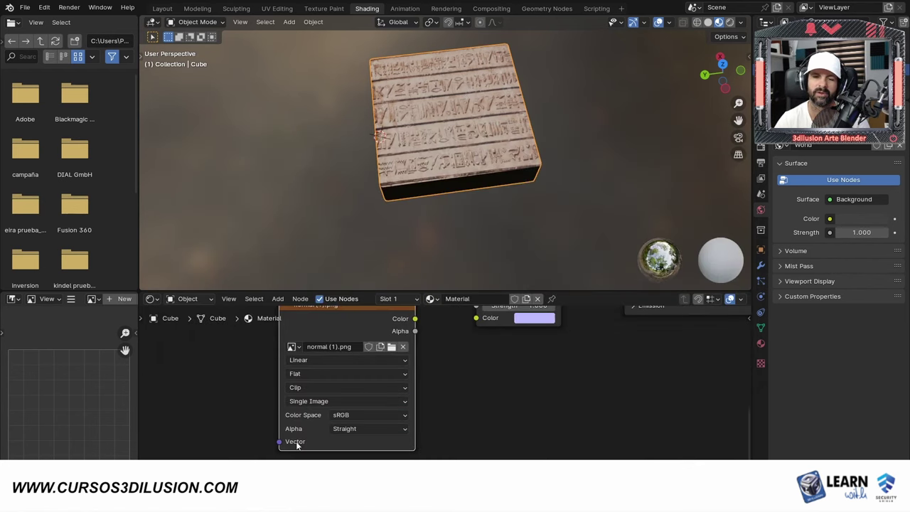
left_click(349, 418)
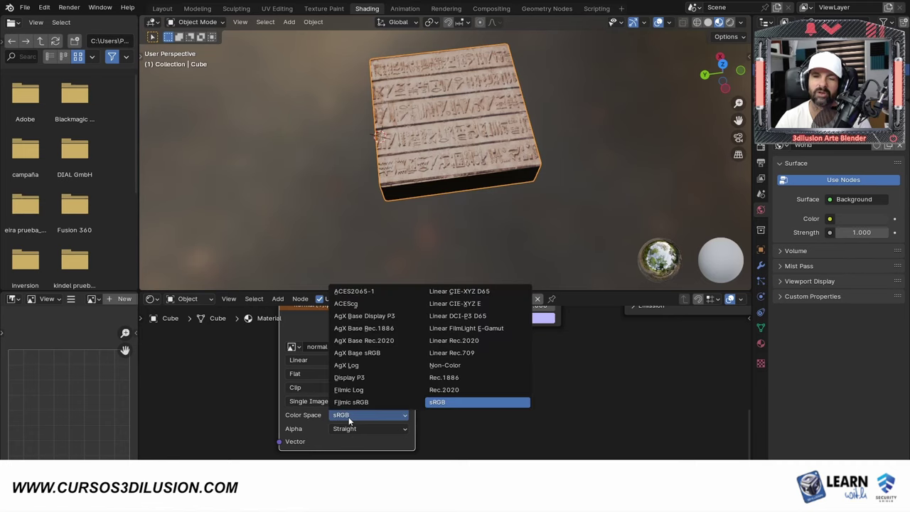
left_click(463, 368)
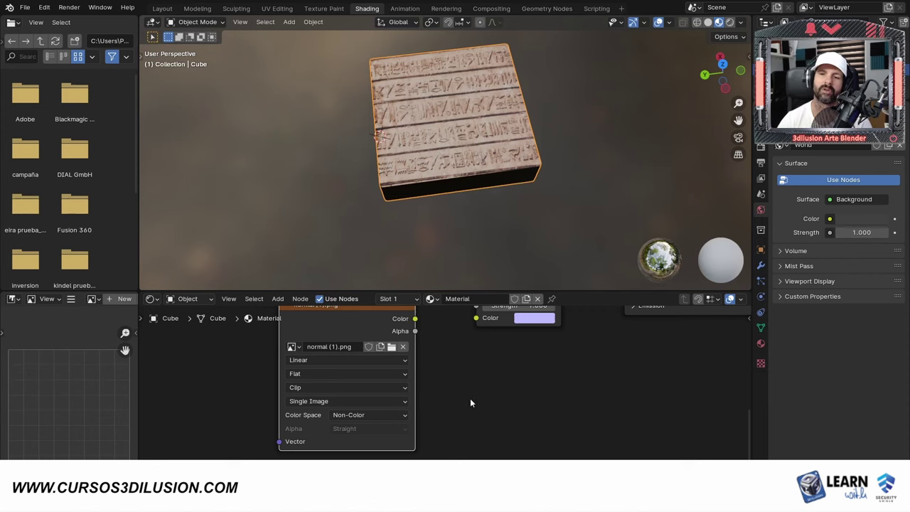
key("Home")
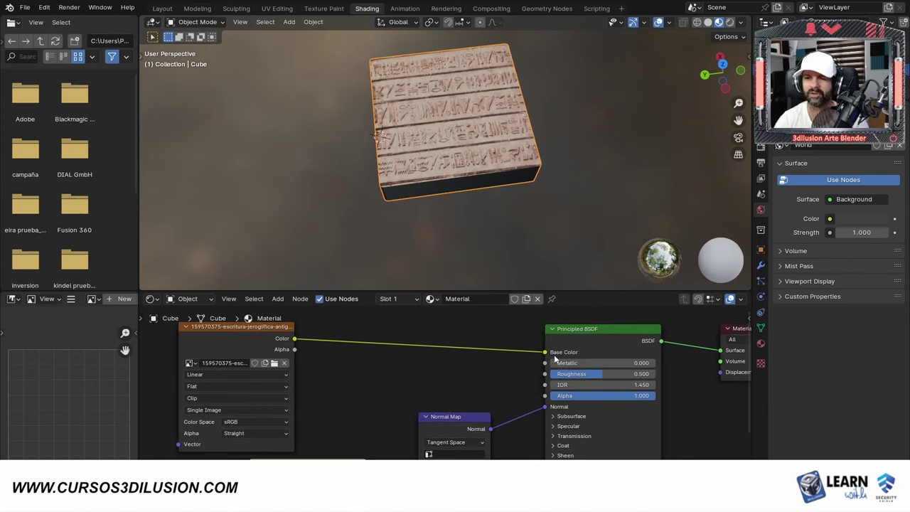
left_click_drag(546, 352, 494, 352)
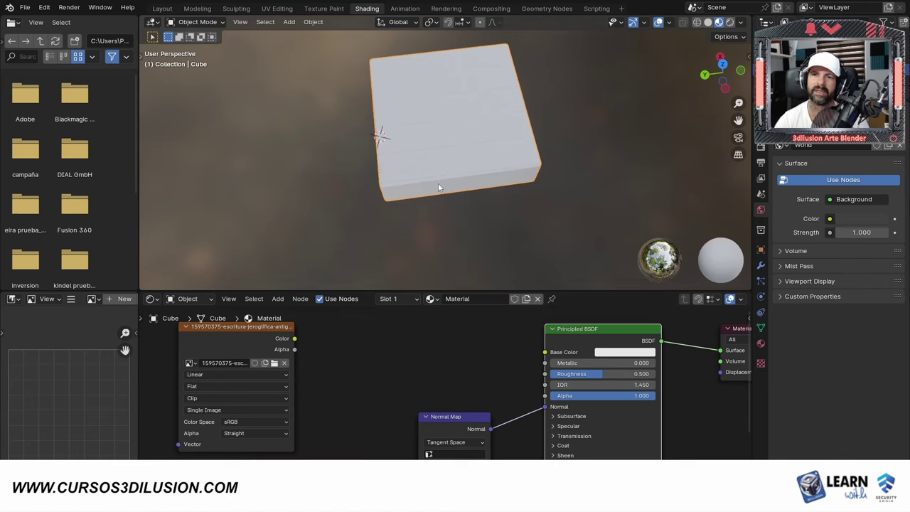
Drag the Principled BSDF Base Color value to 0 so the slab turns black
scroll(439, 186, "up", 3)
scroll(516, 180, "up", 2)
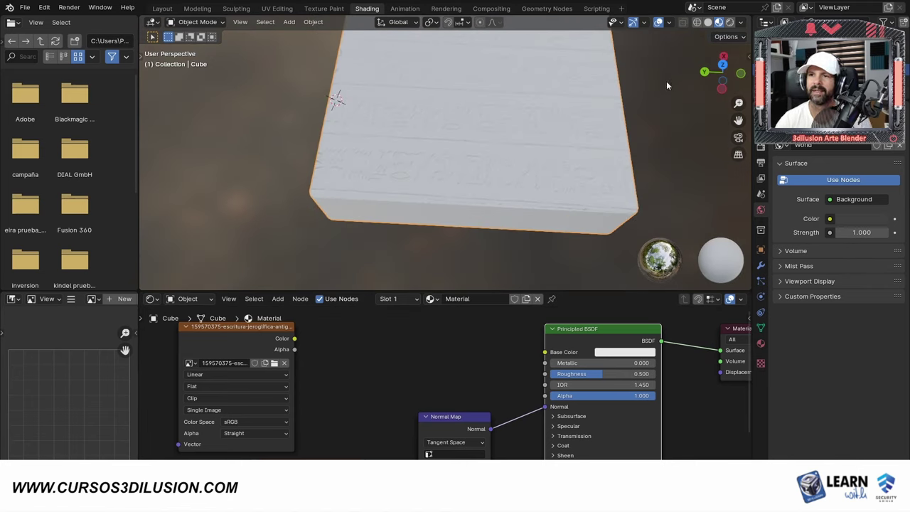
mouse_move(667, 85)
middle_mouse_down()
mouse_move(580, 141)
mouse_move(575, 158)
middle_mouse_up()
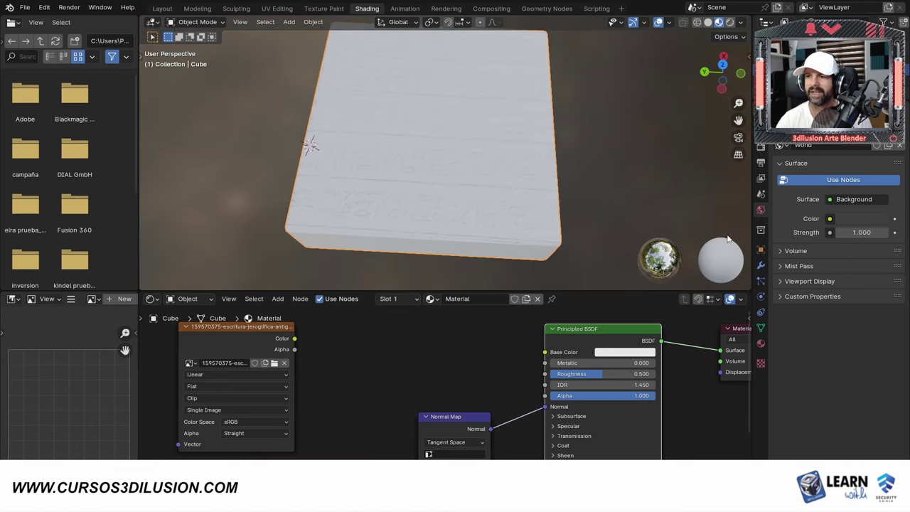
left_click(760, 343)
left_click(608, 352)
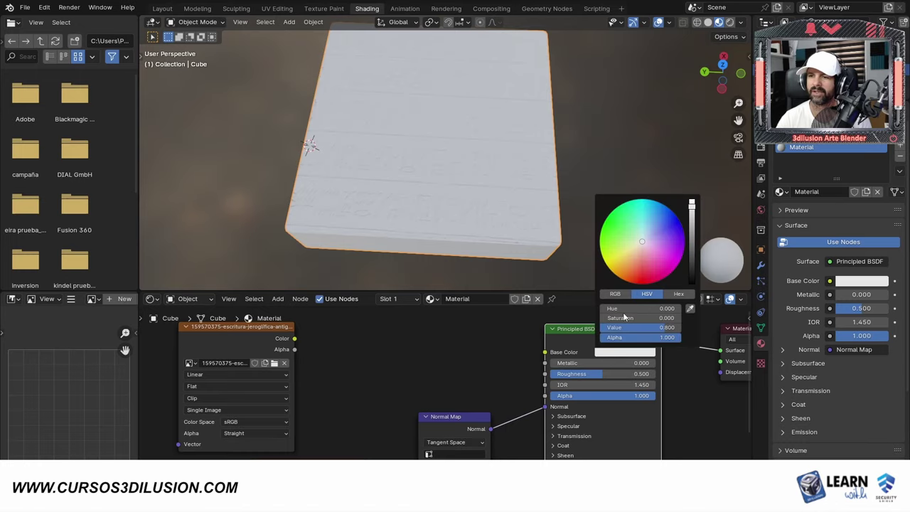
left_click_drag(691, 206, 691, 282)
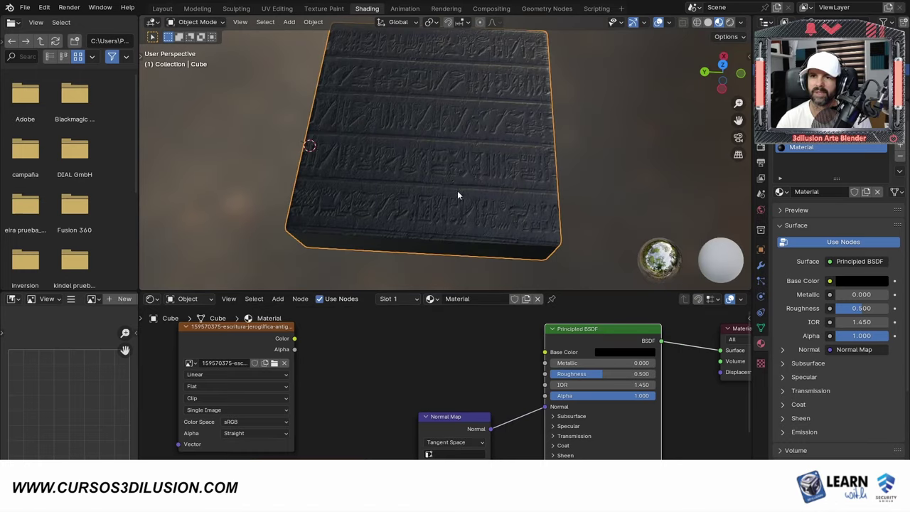
mouse_move(457, 191)
middle_mouse_down()
mouse_move(518, 177)
mouse_move(515, 140)
mouse_move(481, 142)
mouse_move(465, 209)
mouse_move(514, 154)
mouse_move(477, 165)
mouse_move(453, 201)
mouse_move(450, 259)
middle_mouse_up()
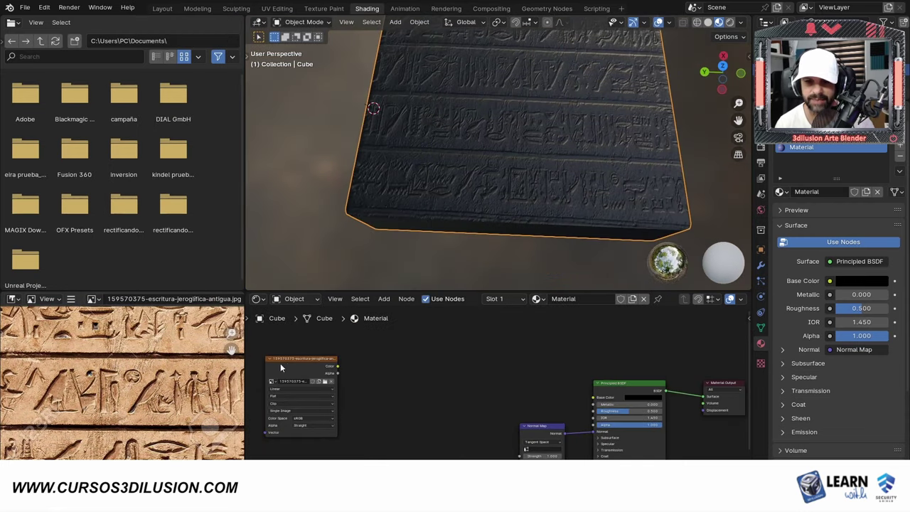
Insert a Color Ramp between the hieroglyph image's Color output and the Base Color input
left_click_drag(287, 361, 366, 351)
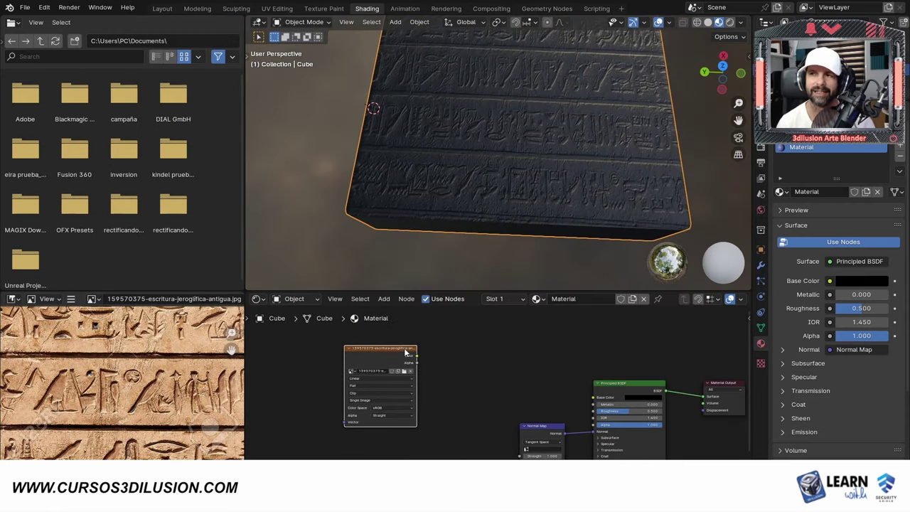
key("shift+a")
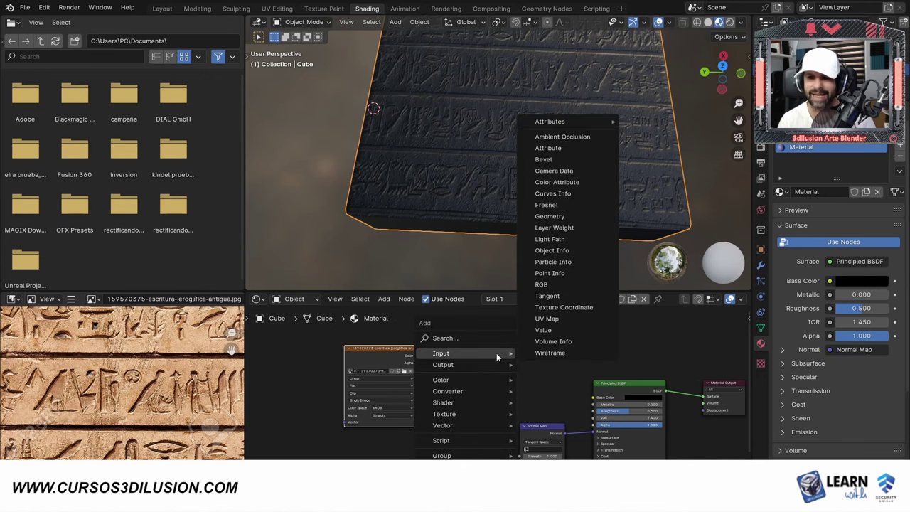
left_click(456, 334)
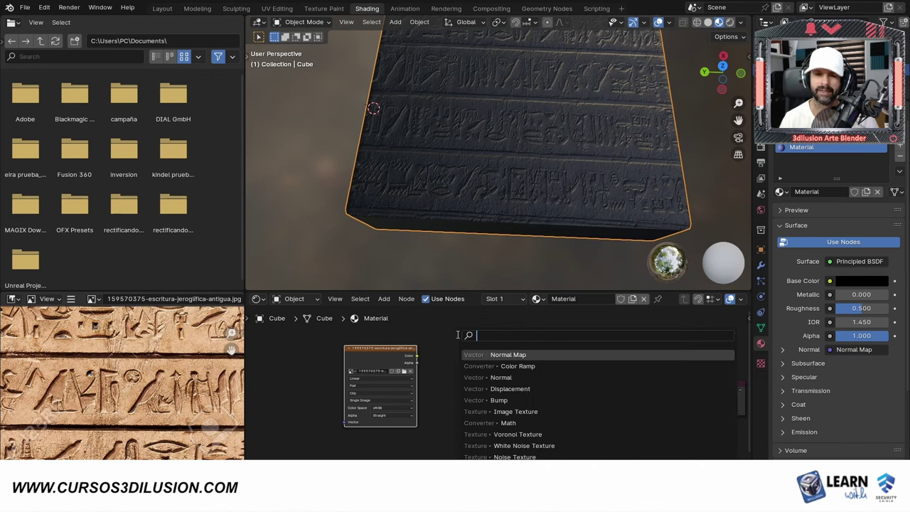
type("colo")
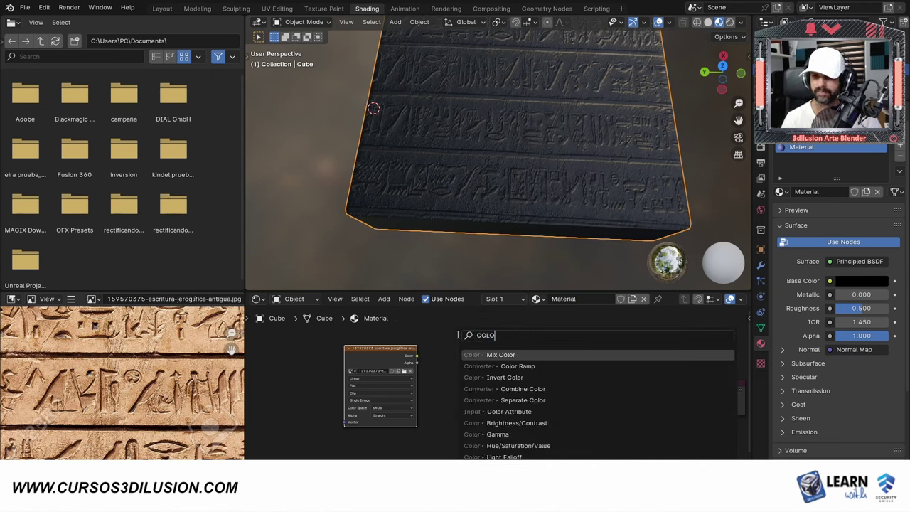
left_click(512, 366)
left_click(431, 342)
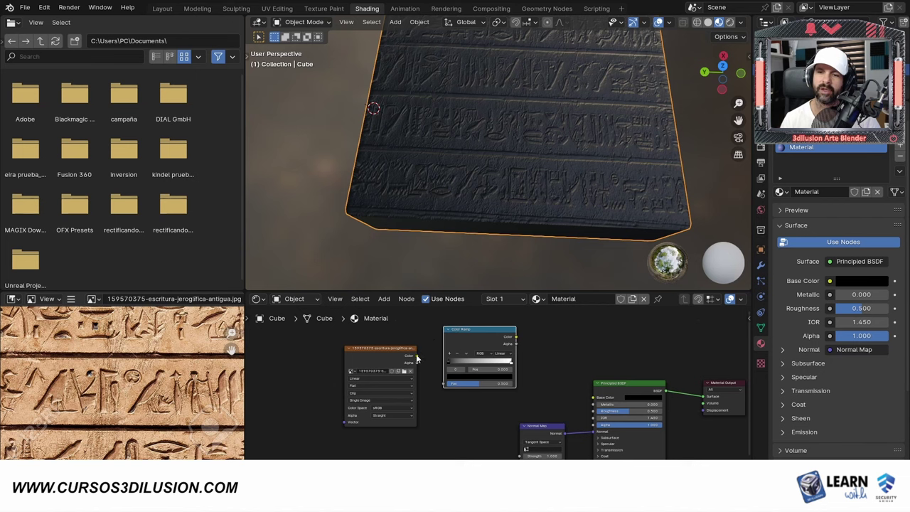
left_click_drag(417, 358, 443, 384)
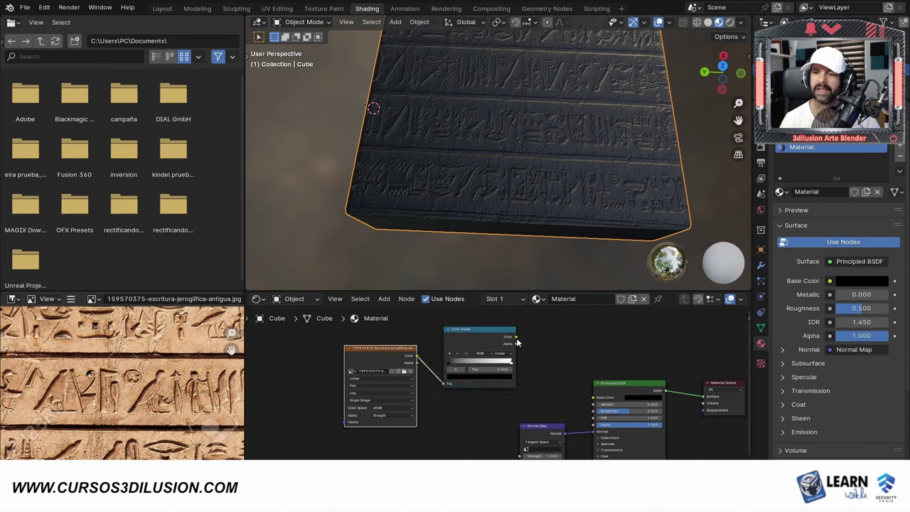
left_click_drag(516, 337, 592, 396)
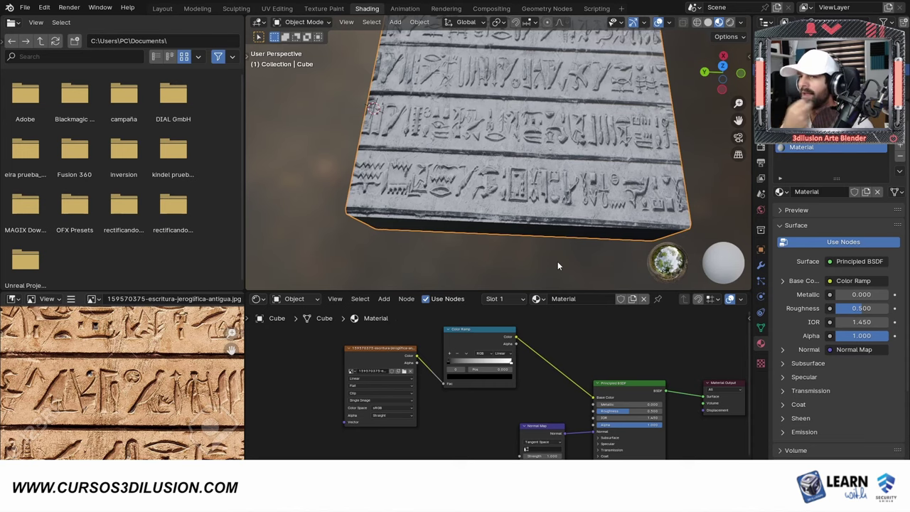
scroll(511, 204, "up", 3)
scroll(515, 258, "down", 3)
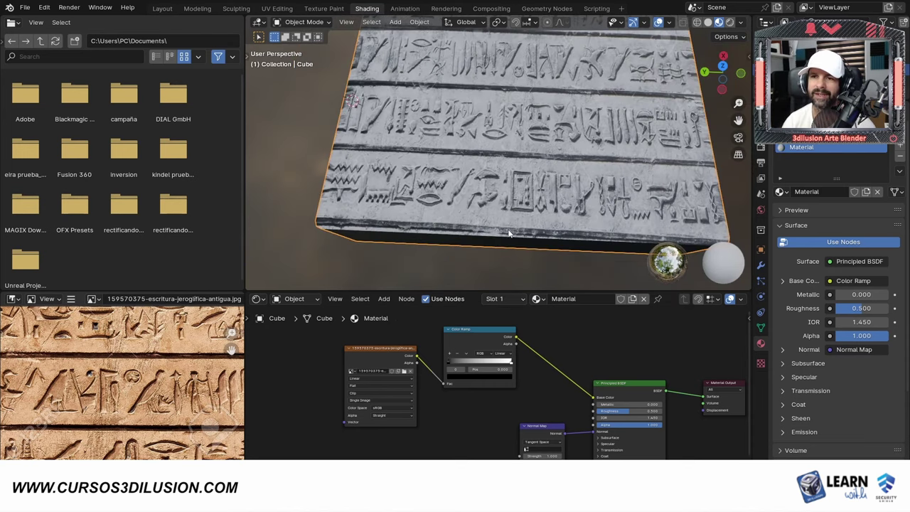
mouse_move(509, 234)
middle_mouse_down()
mouse_move(549, 206)
mouse_move(542, 194)
middle_mouse_up()
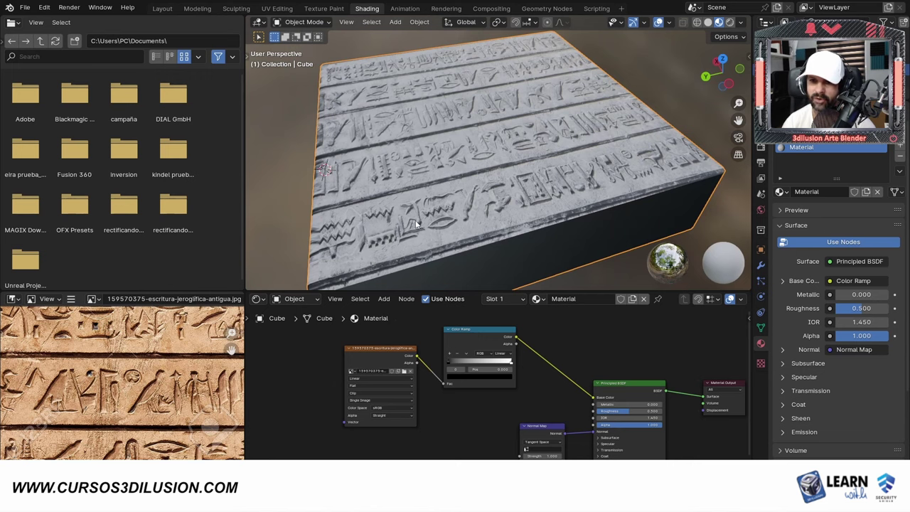
mouse_move(384, 361)
left_mouse_down()
mouse_move(345, 356)
mouse_move(594, 397)
left_mouse_up()
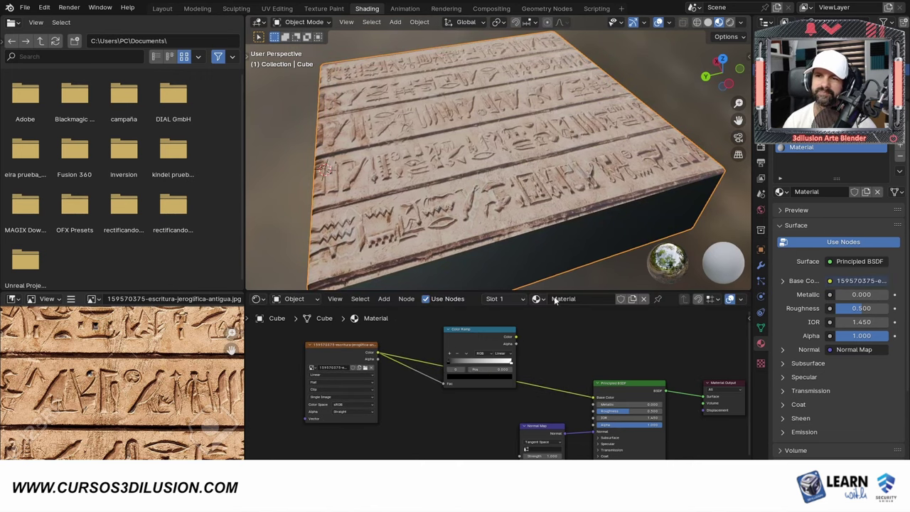
middle_click_drag(551, 280, 540, 254)
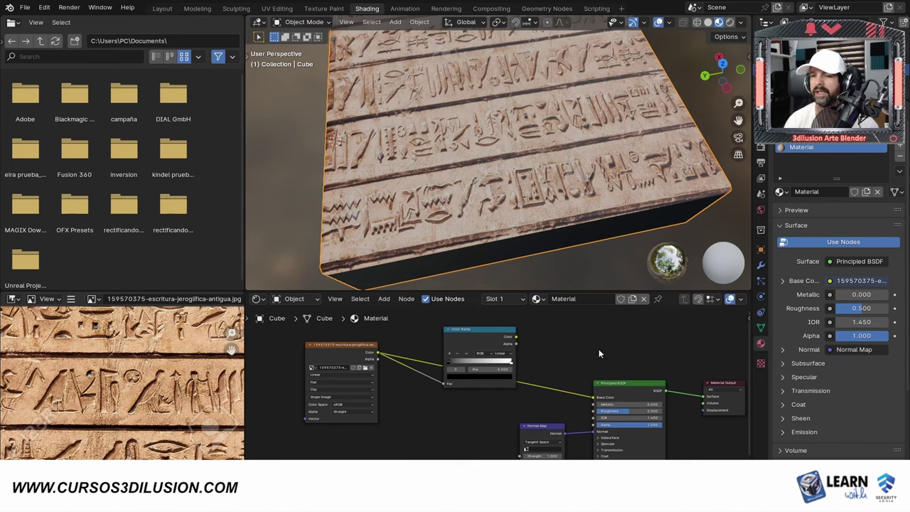
scroll(533, 218, "down", 3)
mouse_move(532, 217)
middle_mouse_down()
mouse_move(546, 170)
mouse_move(529, 200)
mouse_move(600, 222)
mouse_move(625, 176)
mouse_move(565, 196)
mouse_move(564, 239)
middle_mouse_up()
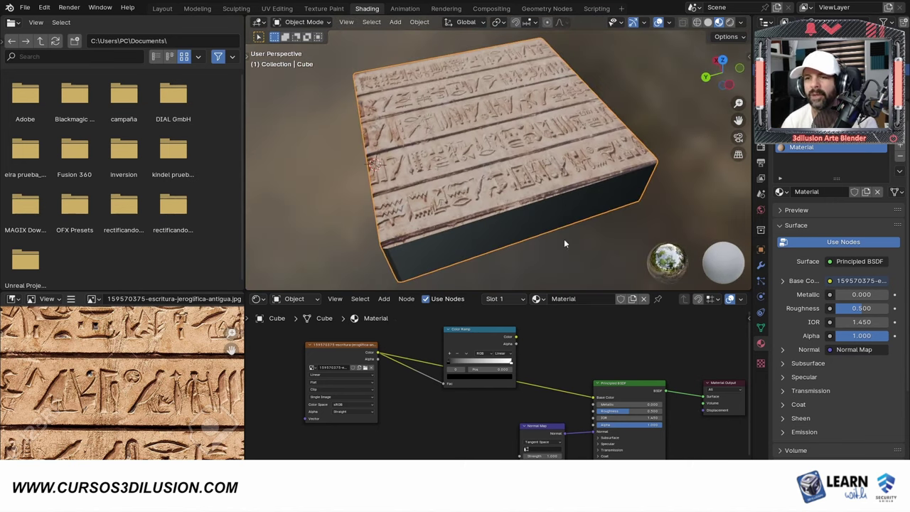
mouse_move(594, 396)
left_mouse_down()
mouse_move(541, 366)
mouse_move(594, 397)
left_mouse_up()
scroll(521, 237, "up", 2)
scroll(506, 202, "up", 2)
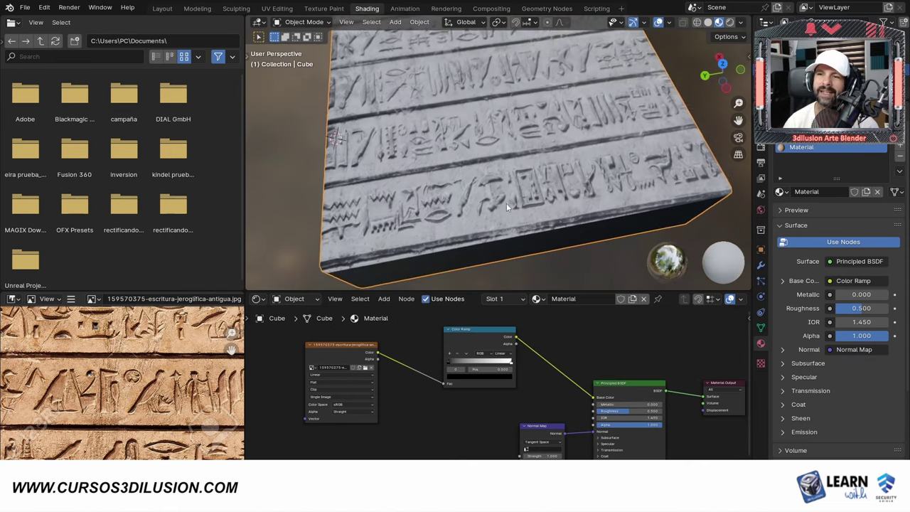
mouse_move(506, 202)
middle_mouse_down()
mouse_move(482, 206)
mouse_move(582, 212)
mouse_move(488, 294)
middle_mouse_up()
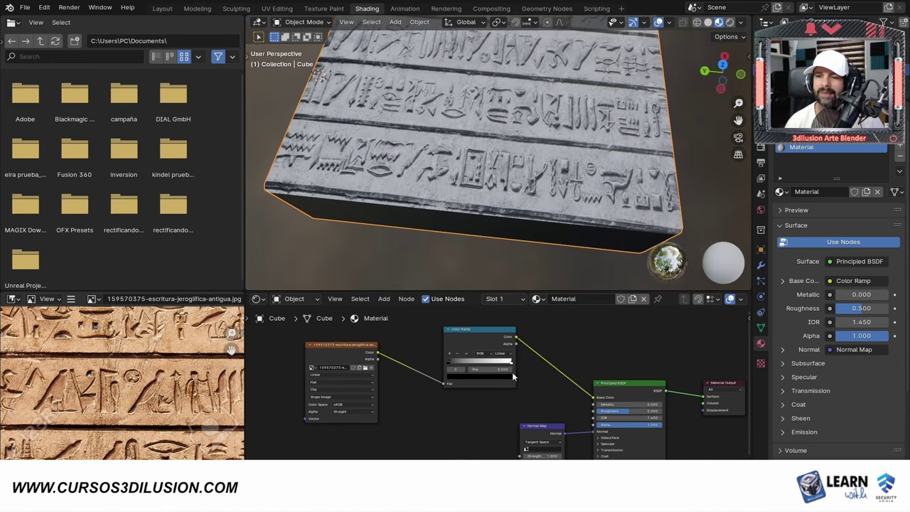
Set the Color Ramp to B-Spline interpolation with its black stop at about 0.397
scroll(511, 377, "up", 2)
left_click(502, 330)
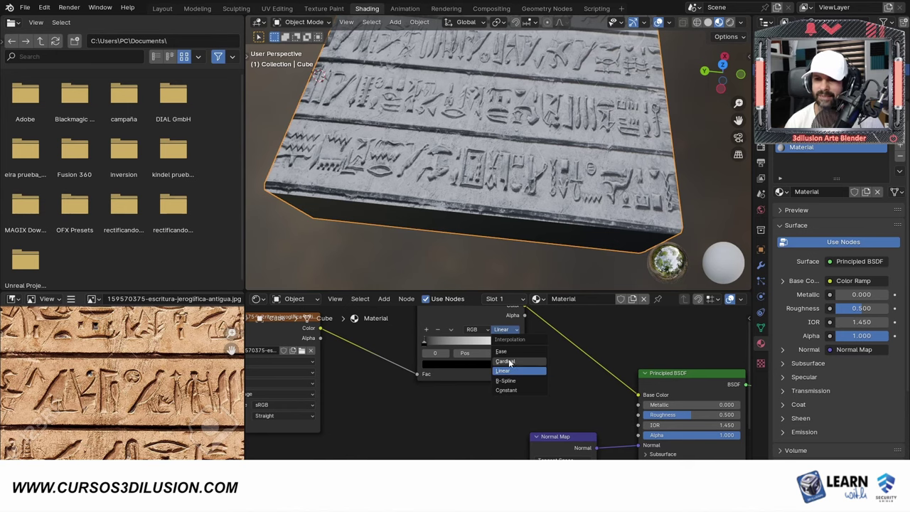
left_click(506, 381)
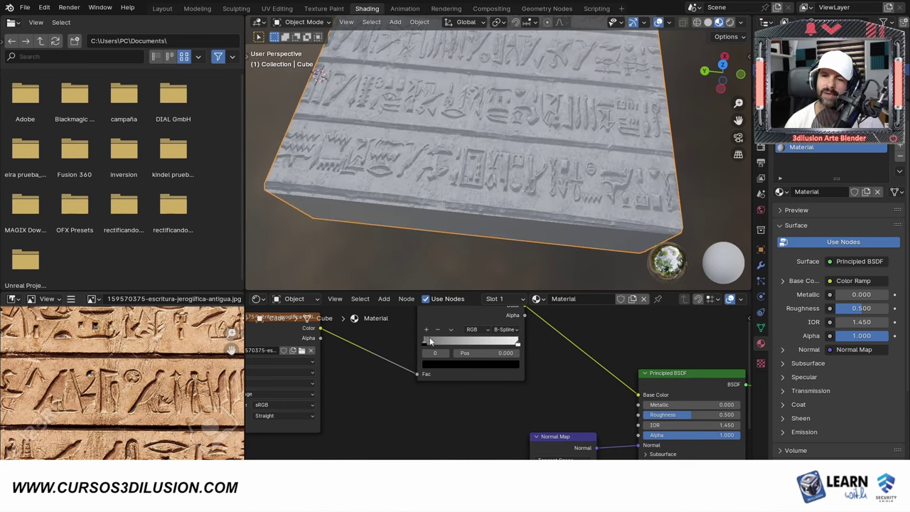
mouse_move(429, 342)
left_mouse_down()
mouse_move(497, 344)
mouse_move(459, 344)
left_mouse_up()
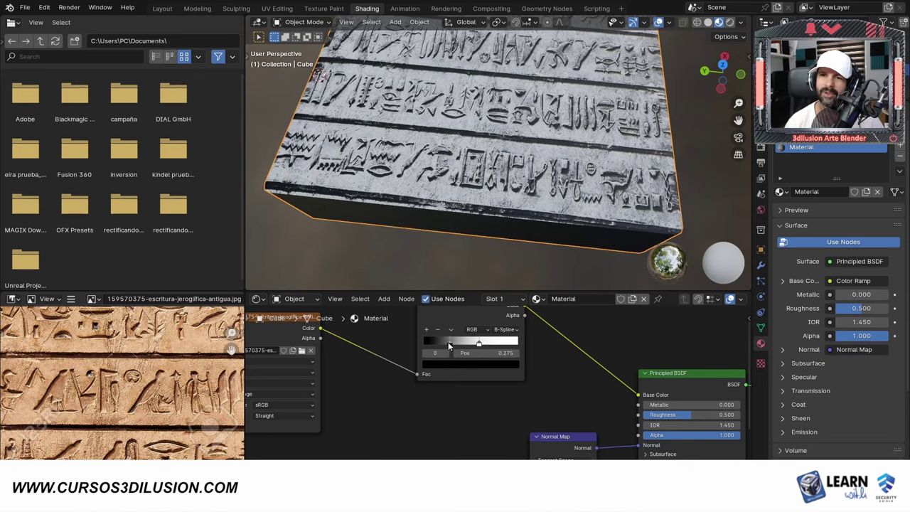
Make the node editor taller and shift the Principled BSDF and Material Output nodes right
scroll(493, 195, "down", 3)
middle_click_drag(493, 194, 522, 185)
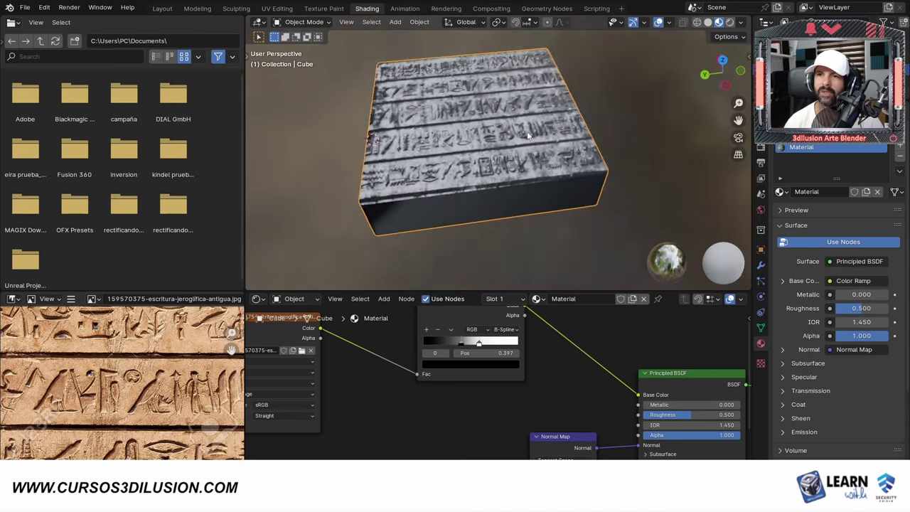
scroll(539, 367, "down", 1)
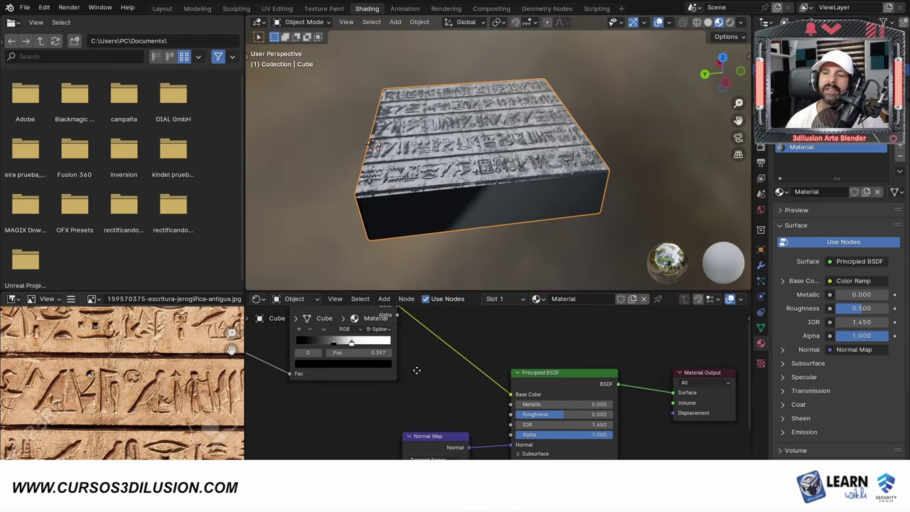
scroll(526, 377, "down", 1)
scroll(517, 387, "down", 1)
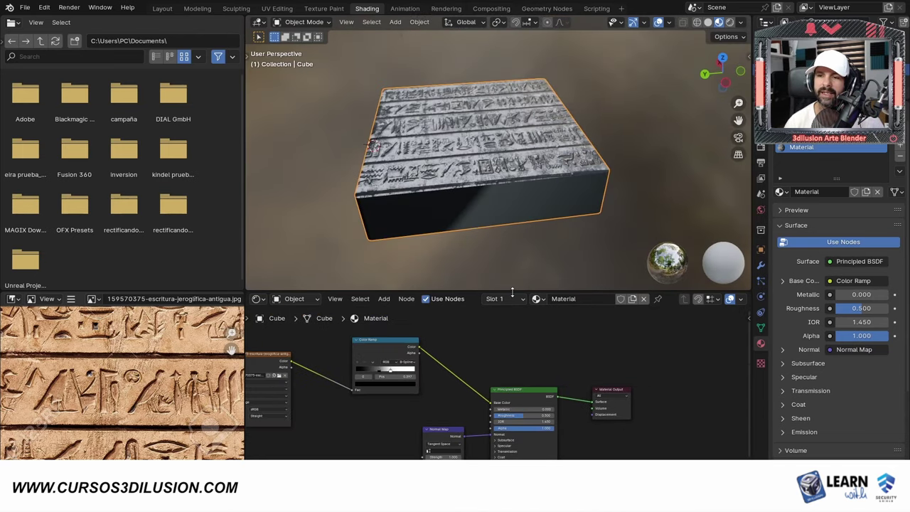
left_click_drag(511, 293, 510, 263)
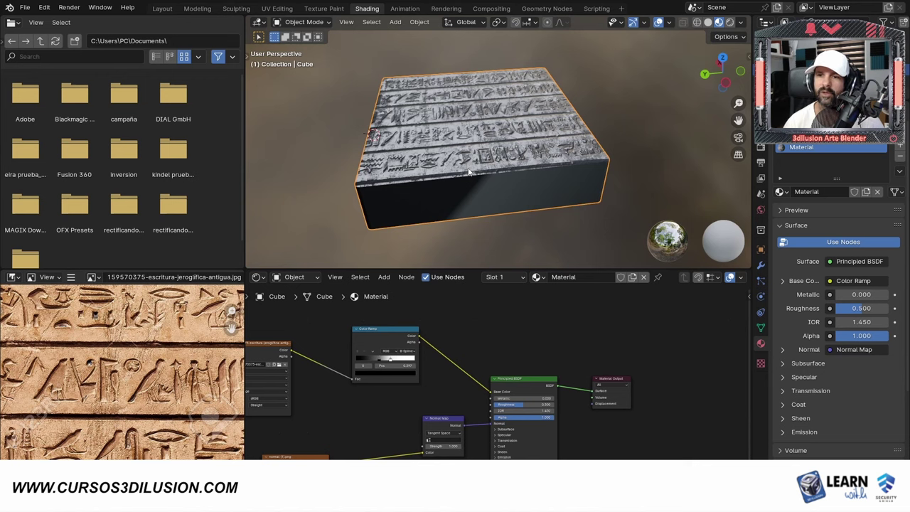
scroll(577, 360, "up", 1)
left_click_drag(639, 380, 700, 371)
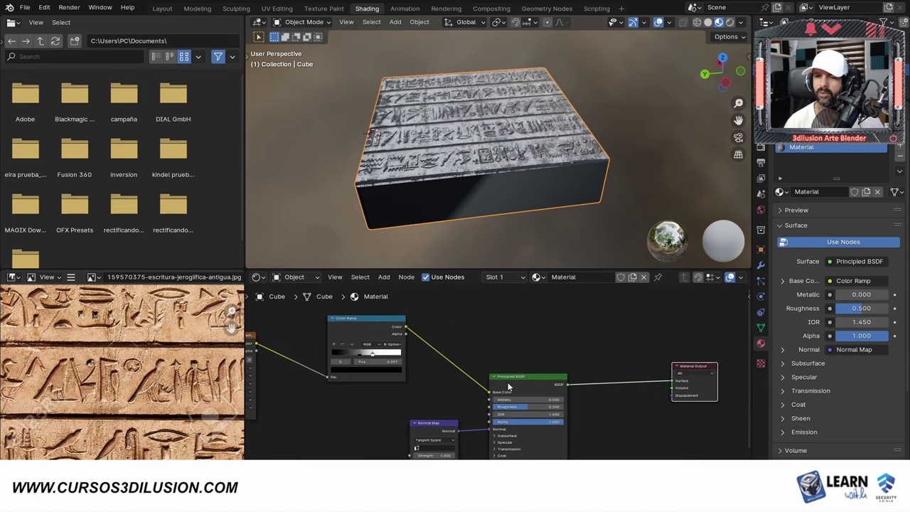
left_click_drag(507, 381, 570, 377)
Insert a Mix Color node into the Base Color link and drive its Factor from the Color Ramp
key("shift+a")
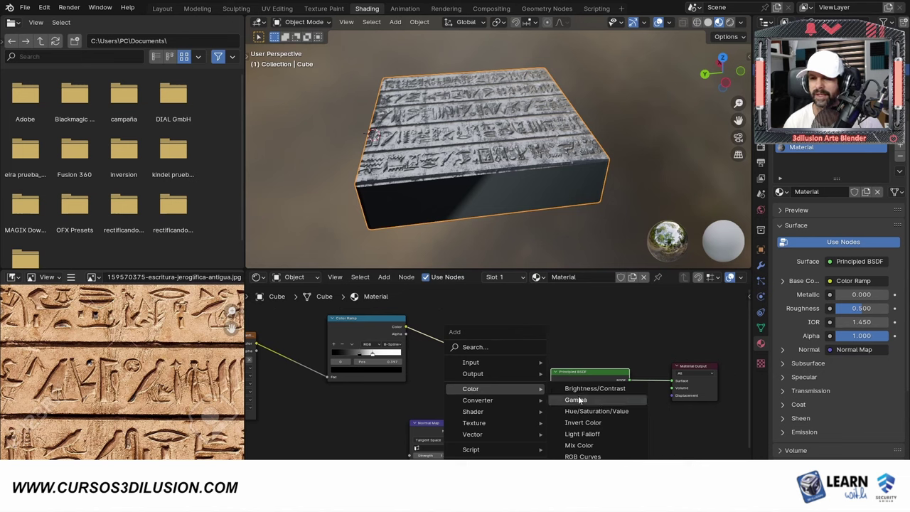
left_click(580, 445)
left_click(477, 339)
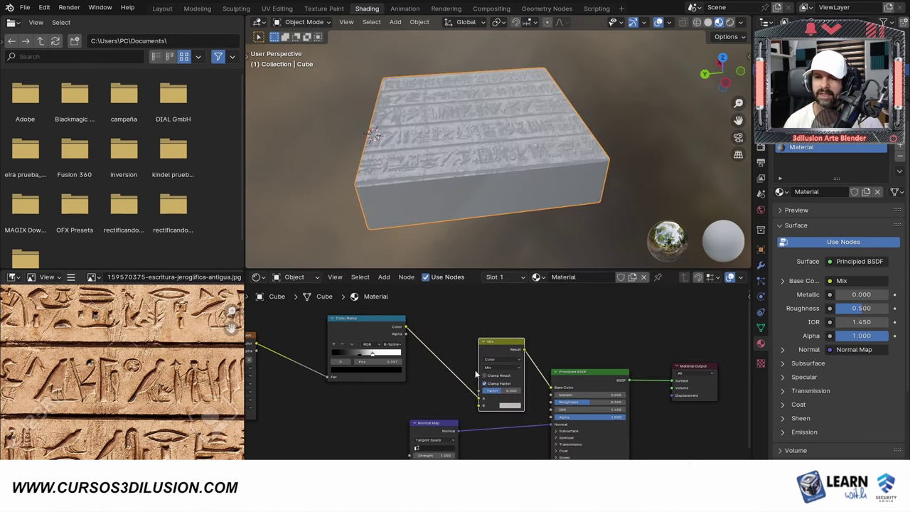
left_click_drag(480, 402, 440, 375)
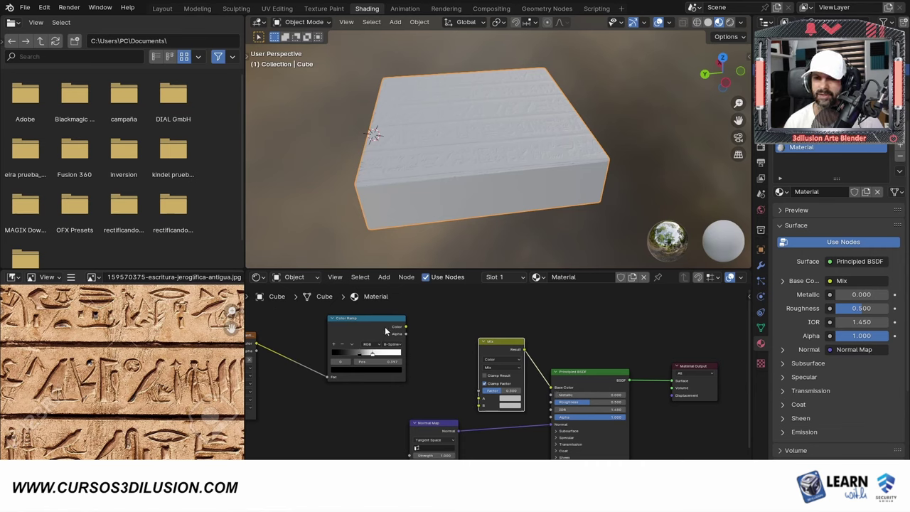
left_click_drag(406, 326, 482, 392)
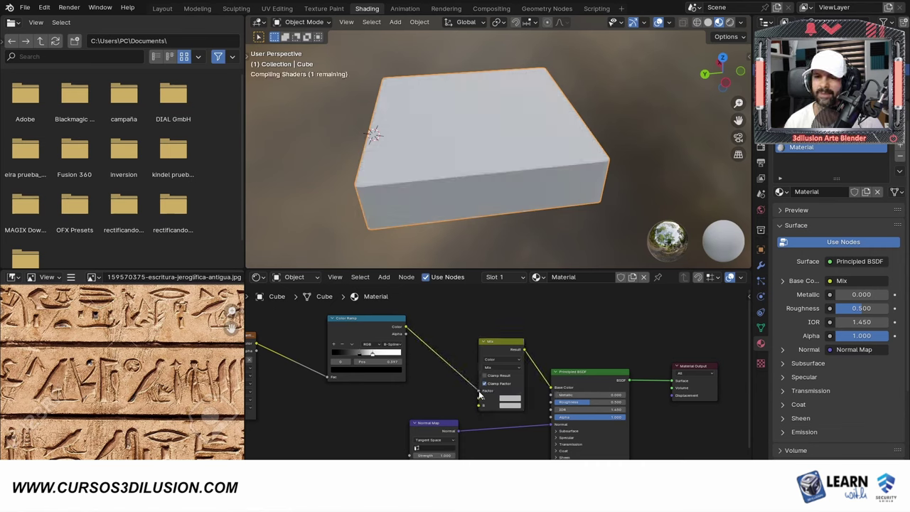
scroll(488, 392, "up", 2)
scroll(498, 391, "up", 3)
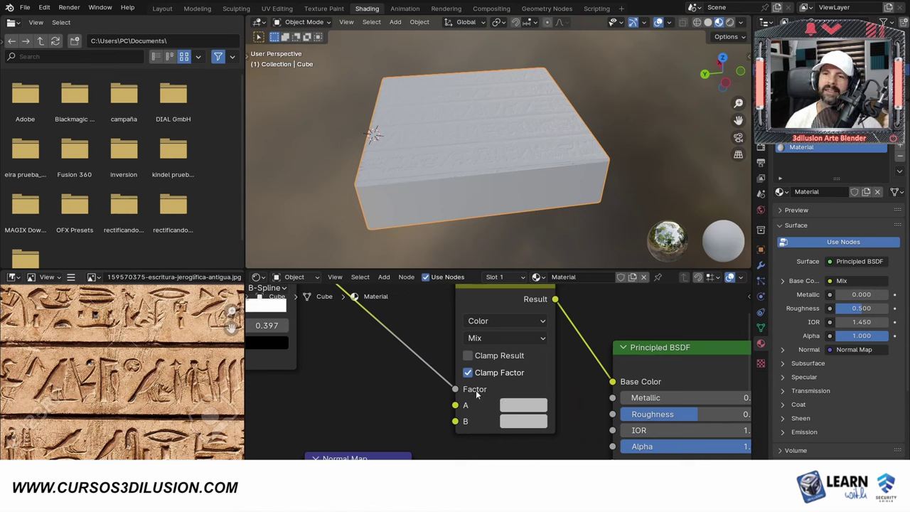
scroll(476, 390, "down", 3)
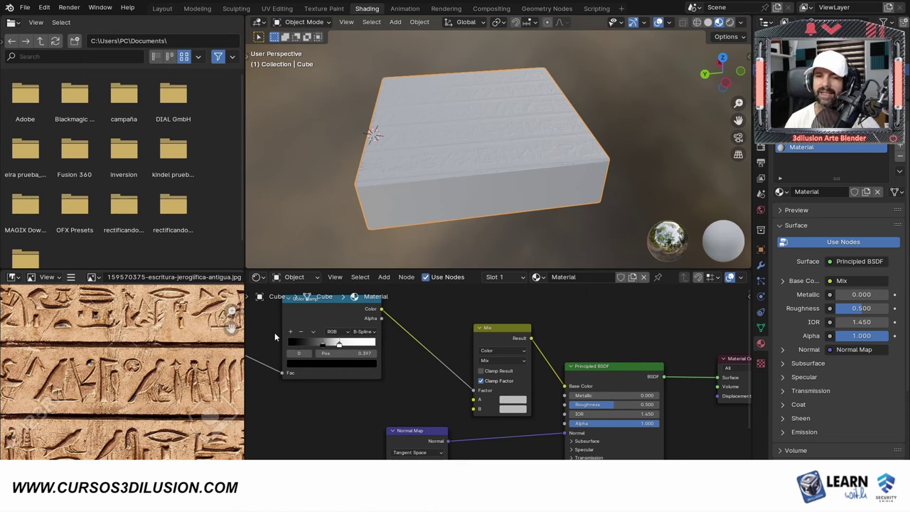
scroll(490, 345, "up", 1)
scroll(495, 366, "up", 1)
Keep Mix blending and give the Mix node test colours: green for A, red for B
left_click(492, 350)
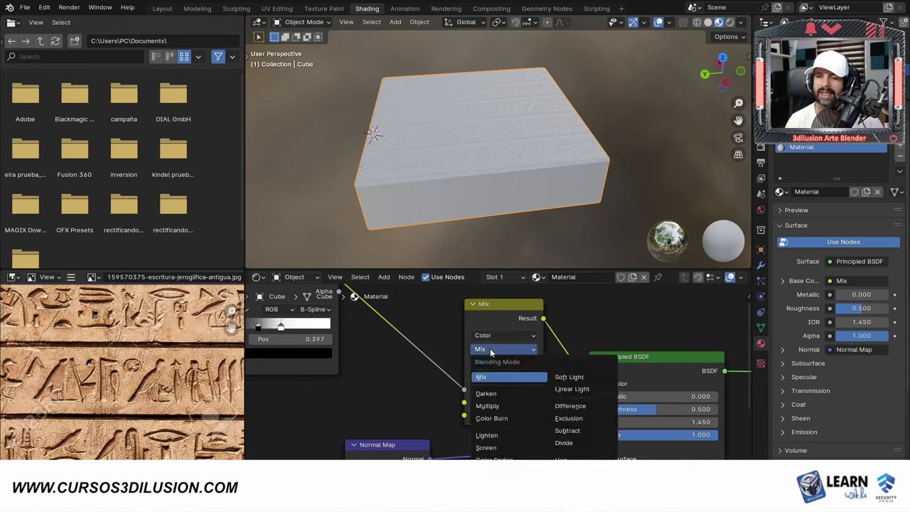
left_click(490, 348)
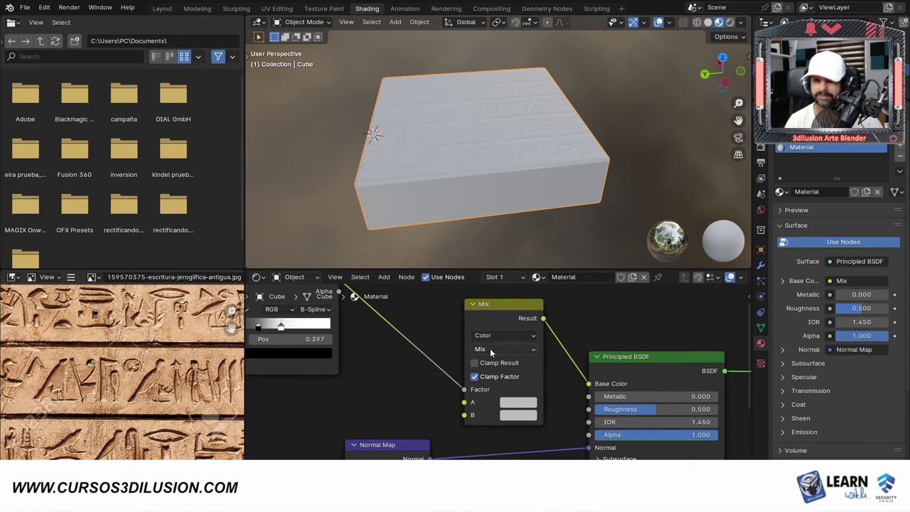
left_click(515, 403)
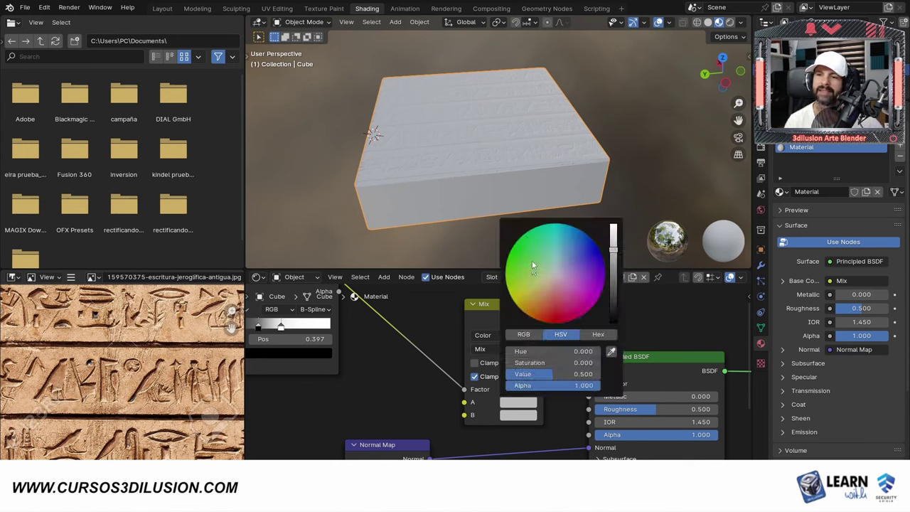
left_click(514, 245)
left_click_drag(540, 334, 546, 318)
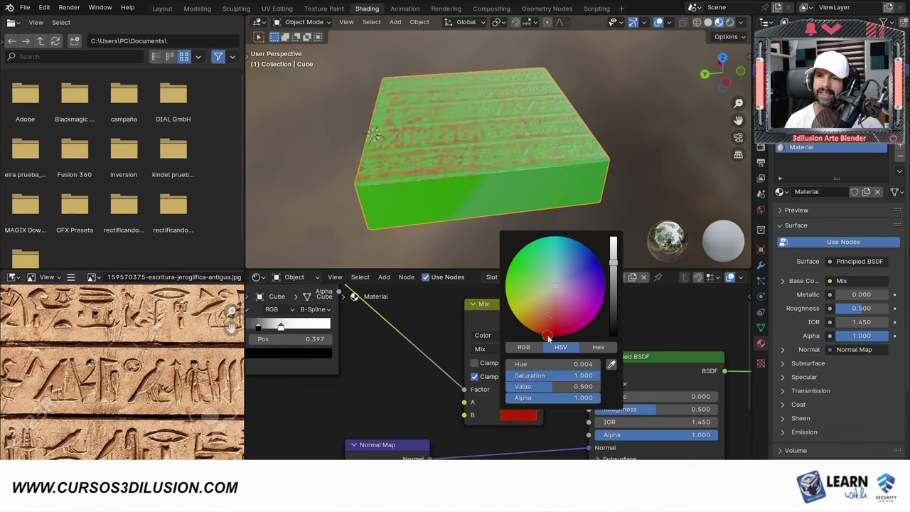
scroll(546, 317, "up", 7, "ctrl")
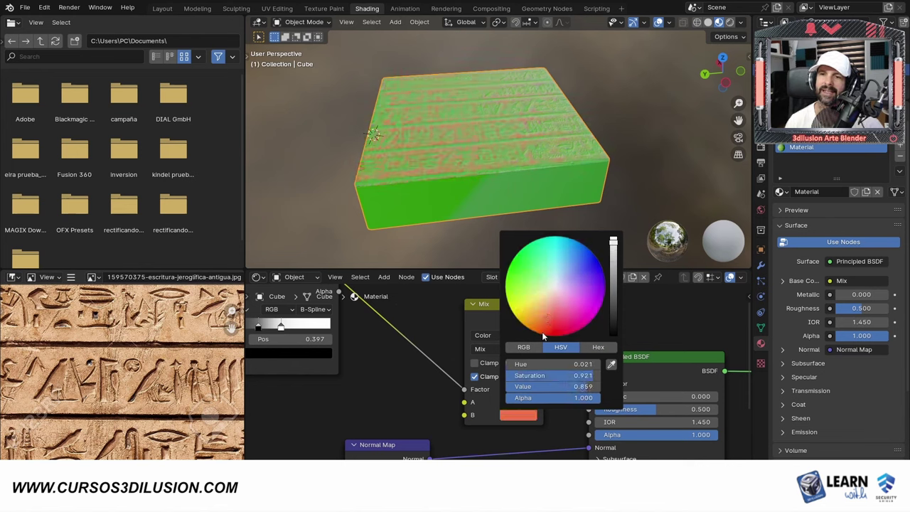
mouse_move(410, 198)
middle_mouse_down()
mouse_move(439, 168)
mouse_move(442, 250)
middle_mouse_up()
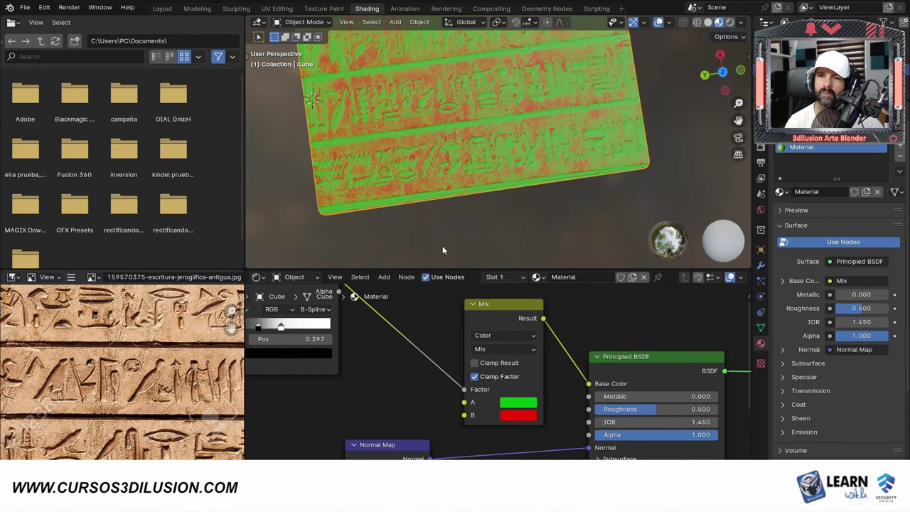
mouse_move(477, 147)
middle_mouse_down()
mouse_move(485, 197)
mouse_move(472, 161)
mouse_move(478, 156)
middle_mouse_up()
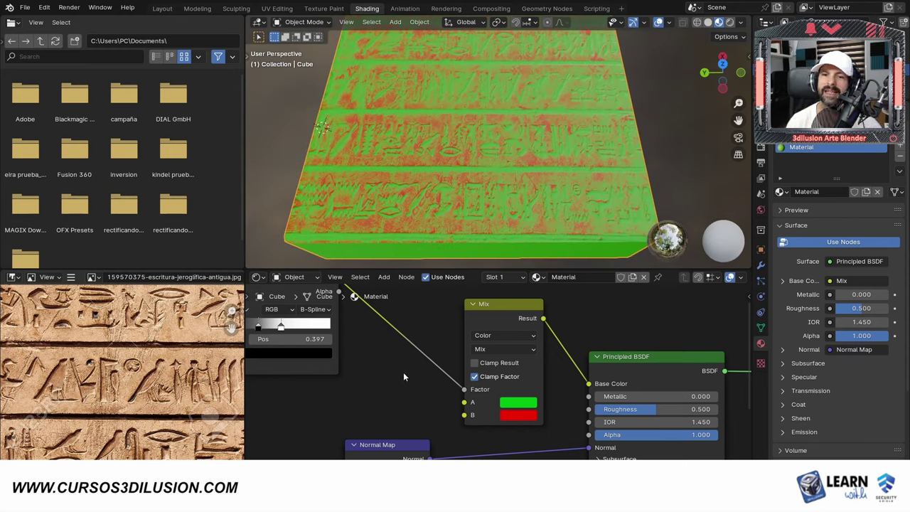
Invert the Color Ramp stops, then make colour B pale tan and colour A nearly black
scroll(402, 359, "left", 3, "ctrl")
mouse_move(382, 324)
left_mouse_down()
mouse_move(351, 327)
mouse_move(390, 325)
mouse_move(326, 326)
mouse_move(341, 326)
left_mouse_up()
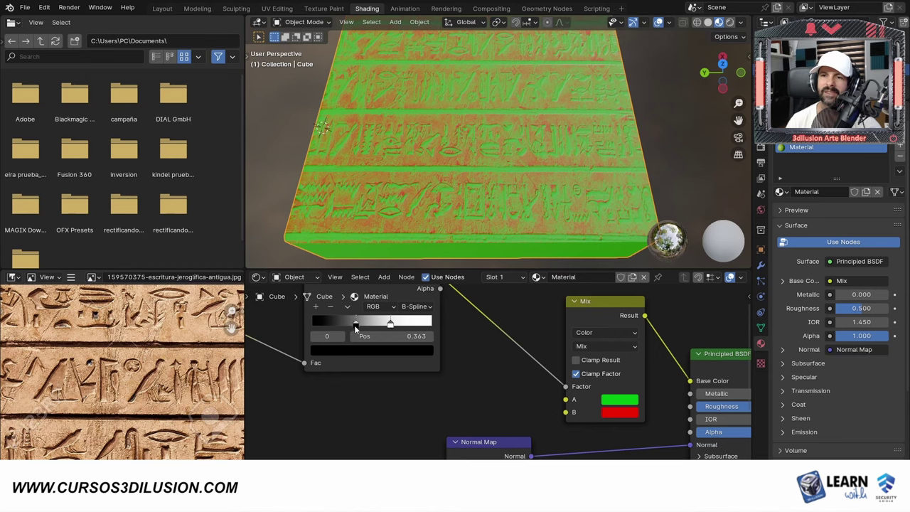
middle_click_drag(535, 393, 471, 367)
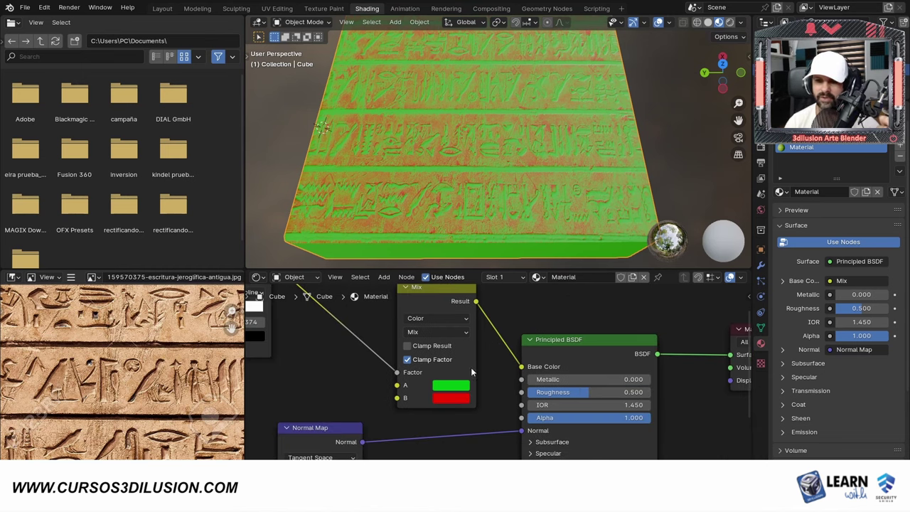
left_click(462, 398)
left_click_drag(467, 286, 470, 290)
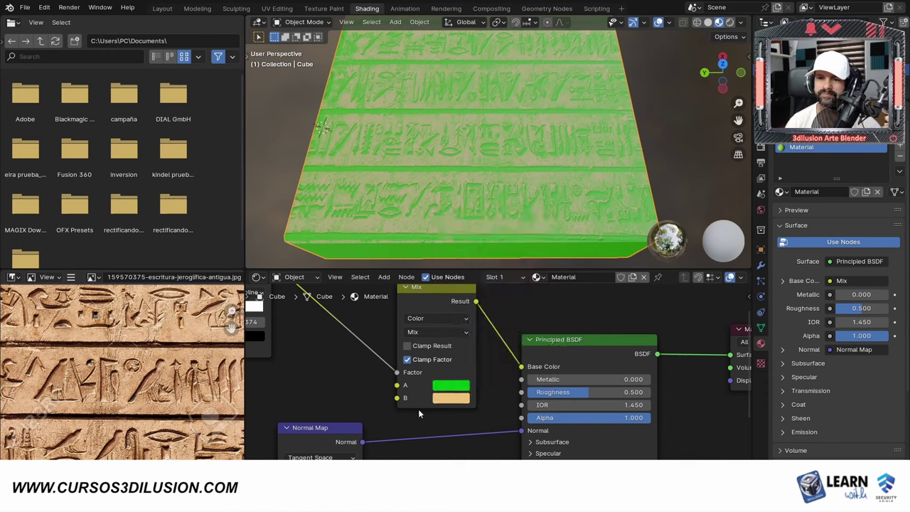
left_click(445, 388)
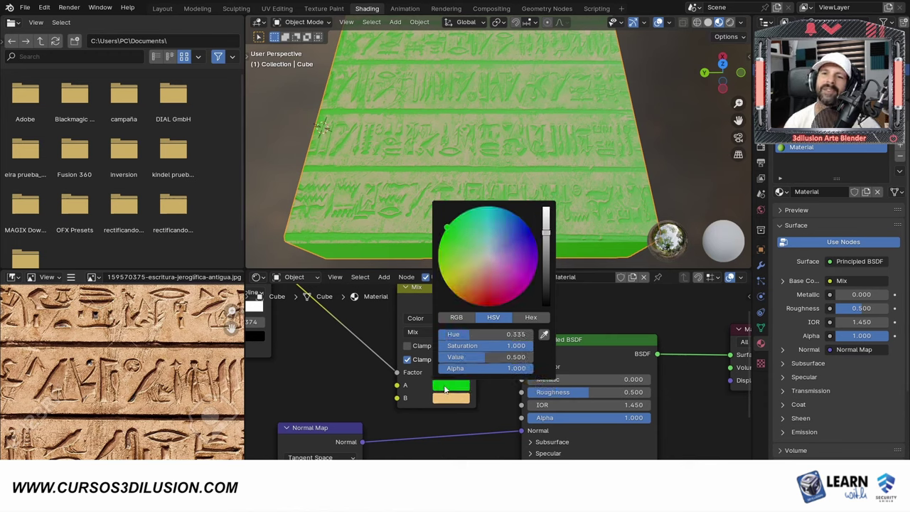
left_click(472, 271)
left_click_drag(546, 238, 545, 283)
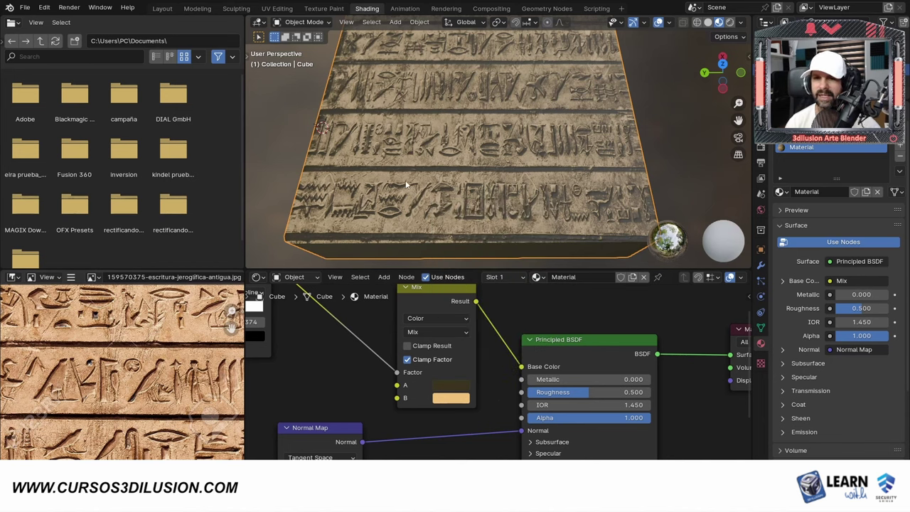
Tint the dark colour A a muted, low-saturation green
scroll(406, 184, "down", 4)
mouse_move(483, 146)
middle_mouse_down()
mouse_move(489, 205)
mouse_move(497, 96)
mouse_move(491, 161)
mouse_move(511, 157)
mouse_move(498, 213)
middle_mouse_up()
scroll(491, 159, "up", 4)
scroll(511, 160, "down", 4)
scroll(426, 398, "down", 3)
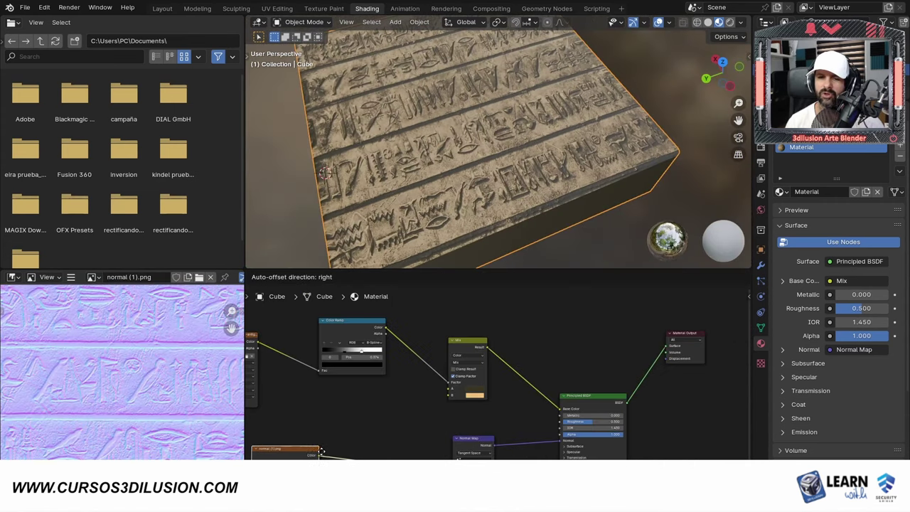
left_click_drag(322, 451, 384, 453)
scroll(455, 200, "up", 3)
middle_click_drag(454, 199, 455, 234)
scroll(469, 391, "up", 2)
scroll(467, 397, "up", 2)
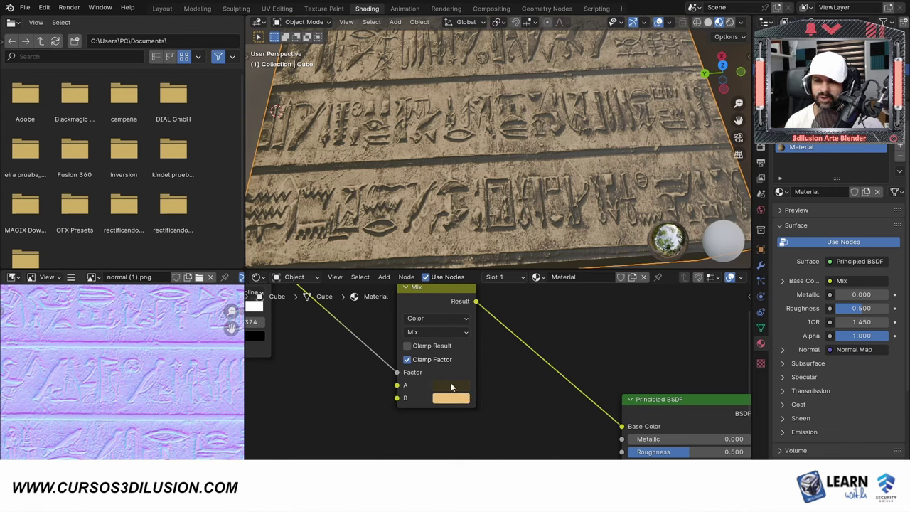
left_click(451, 386)
left_click_drag(461, 248, 467, 221)
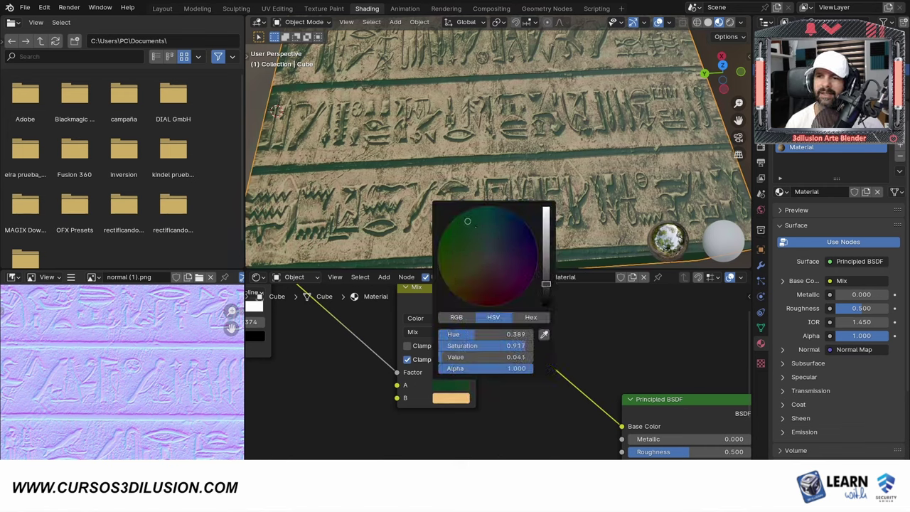
scroll(524, 271, "up", 5)
scroll(525, 271, "down", 3)
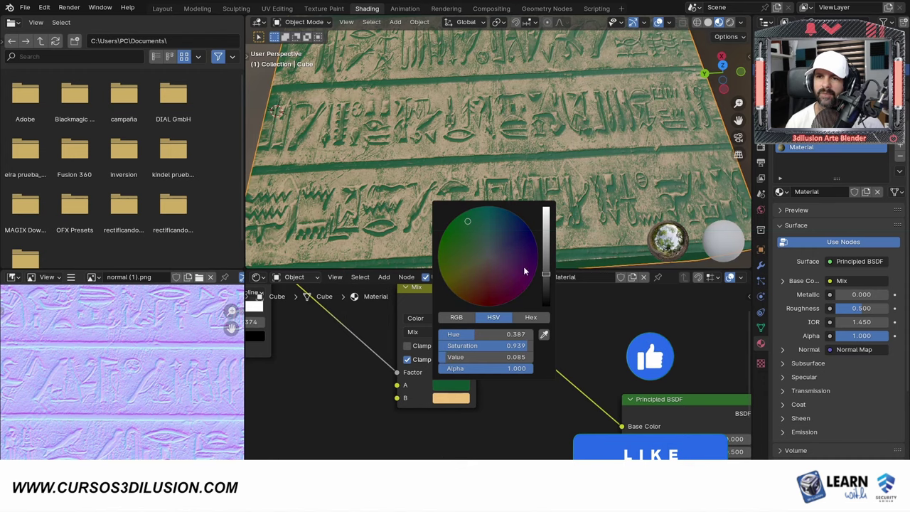
left_click_drag(474, 244, 453, 243)
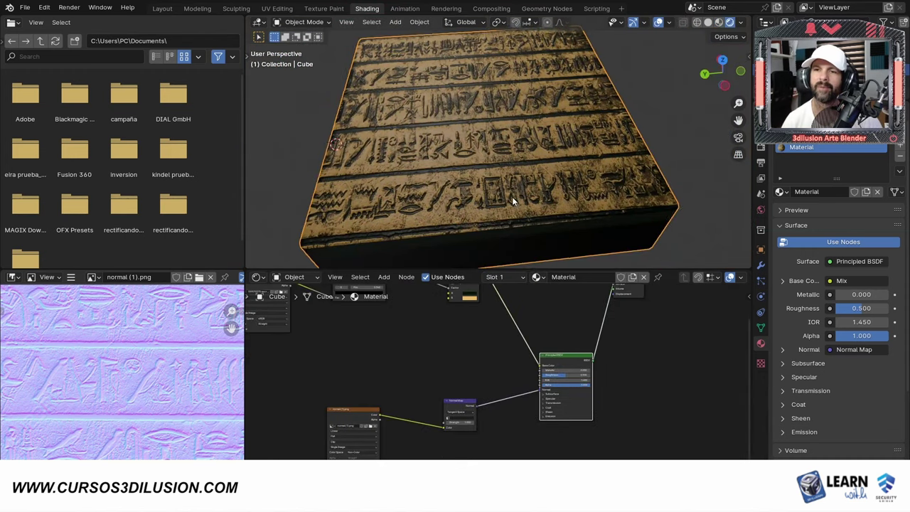
Drive the Principled BSDF Roughness from a Color Ramp, then bring up the Add node menu
mouse_move(512, 196)
middle_mouse_down()
mouse_move(485, 227)
mouse_move(523, 203)
middle_mouse_up()
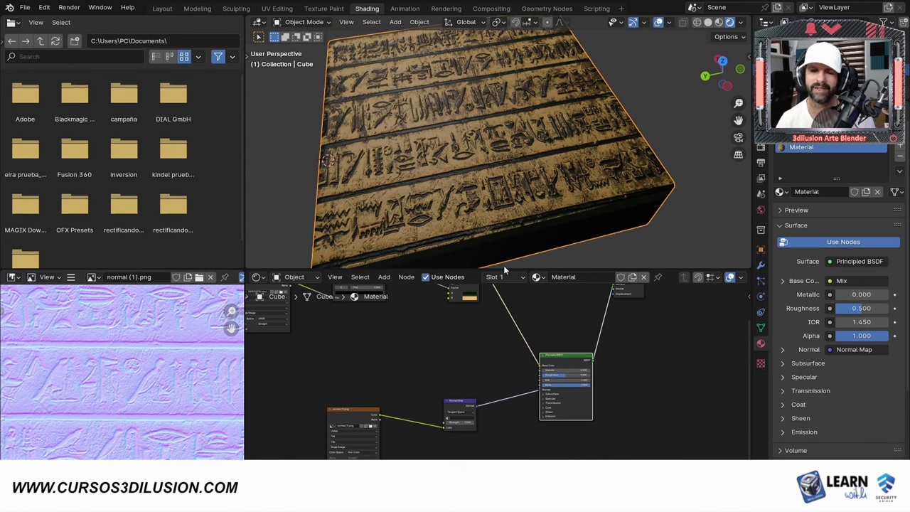
key("Home")
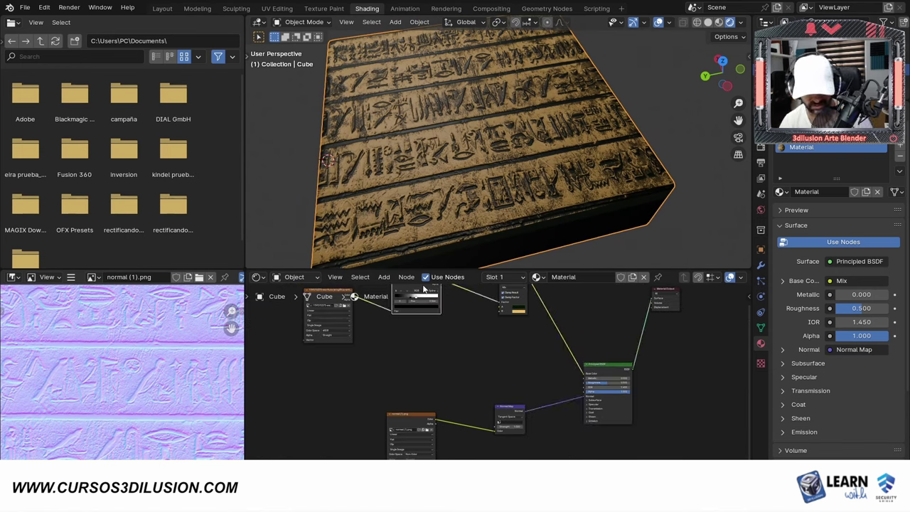
left_click_drag(424, 287, 521, 345)
scroll(552, 351, "up", 2)
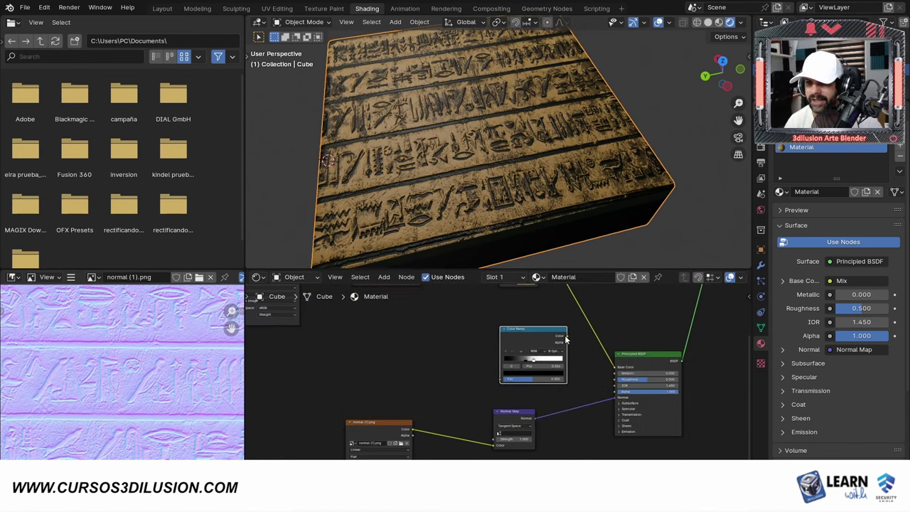
left_click_drag(565, 340, 616, 378)
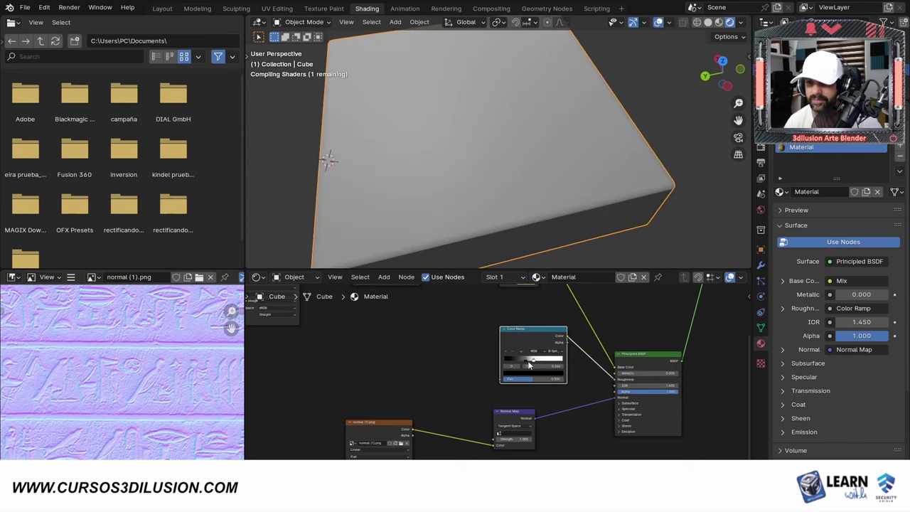
scroll(526, 362, "up", 1)
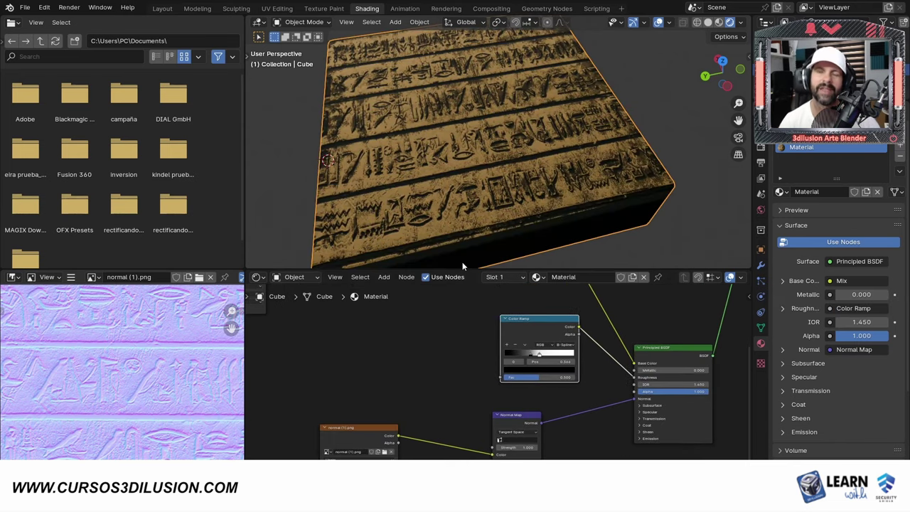
scroll(406, 357, "down", 1)
scroll(424, 358, "down", 1)
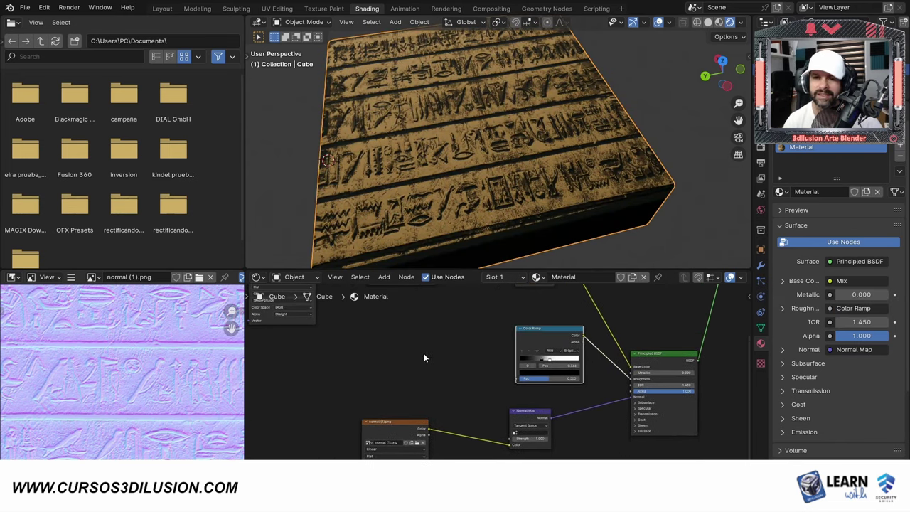
key("shift+a")
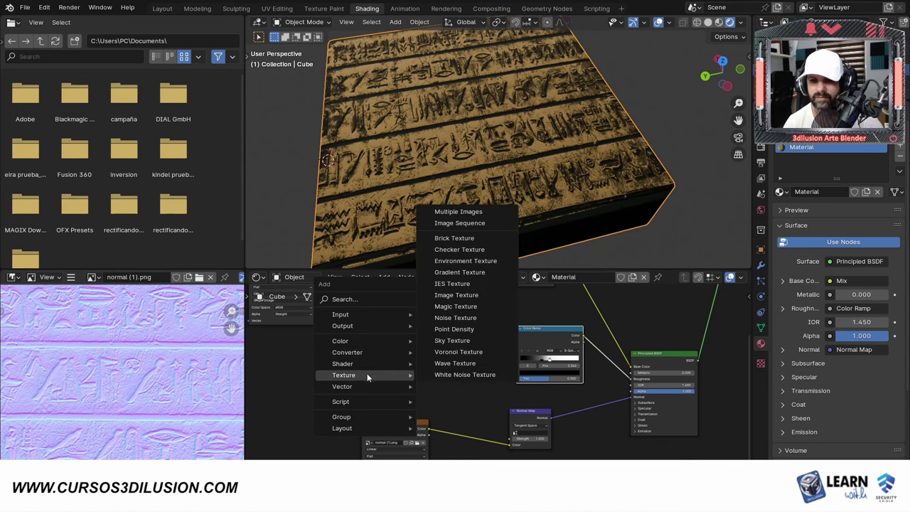
mouse_move(344, 375)
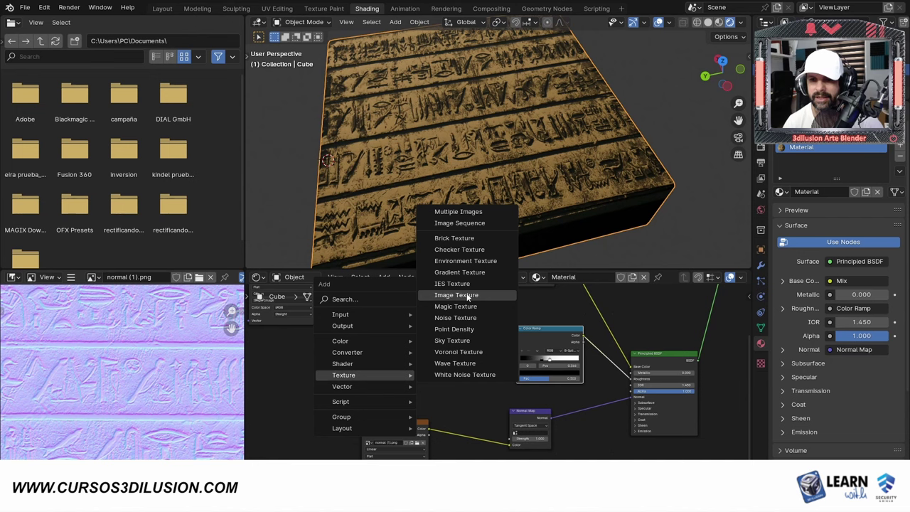
Add a Noise Texture at scale 5 and connect it to the roughness Color Ramp's Fac
left_click(461, 317)
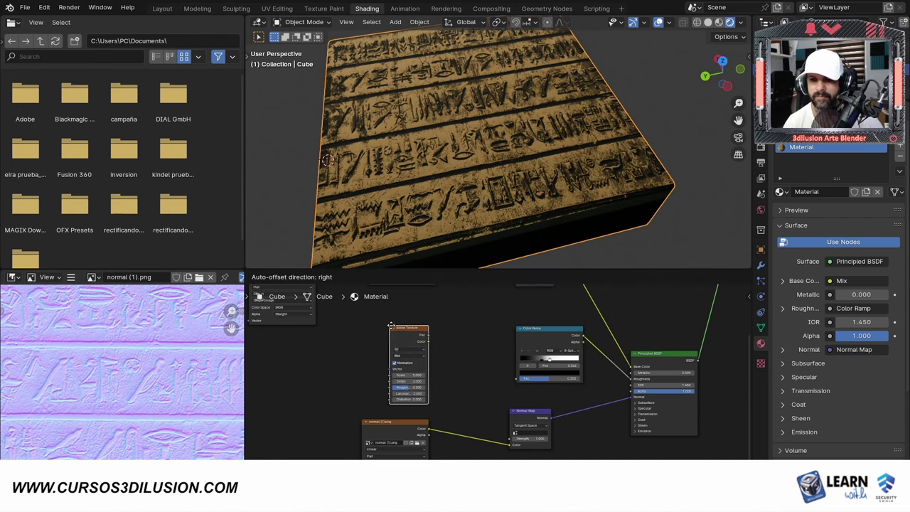
left_click(393, 326)
left_click_drag(430, 342, 516, 378)
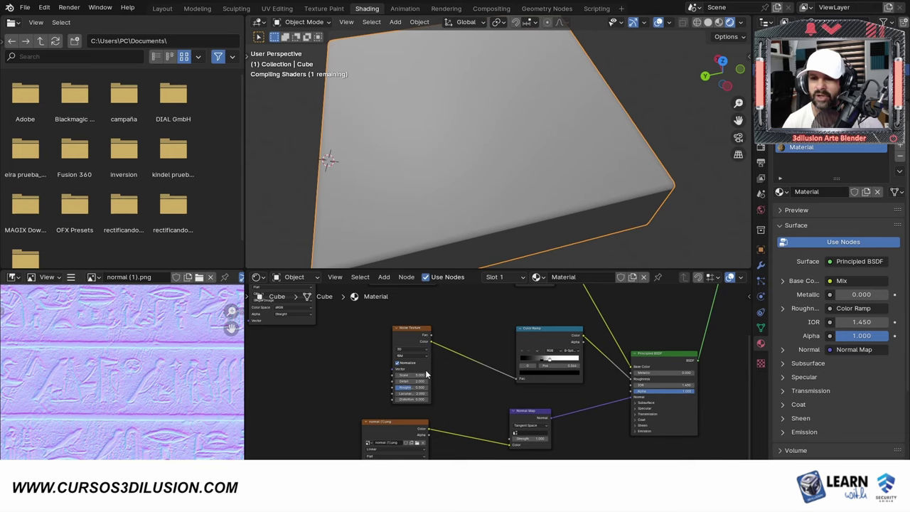
scroll(410, 348, "up", 2)
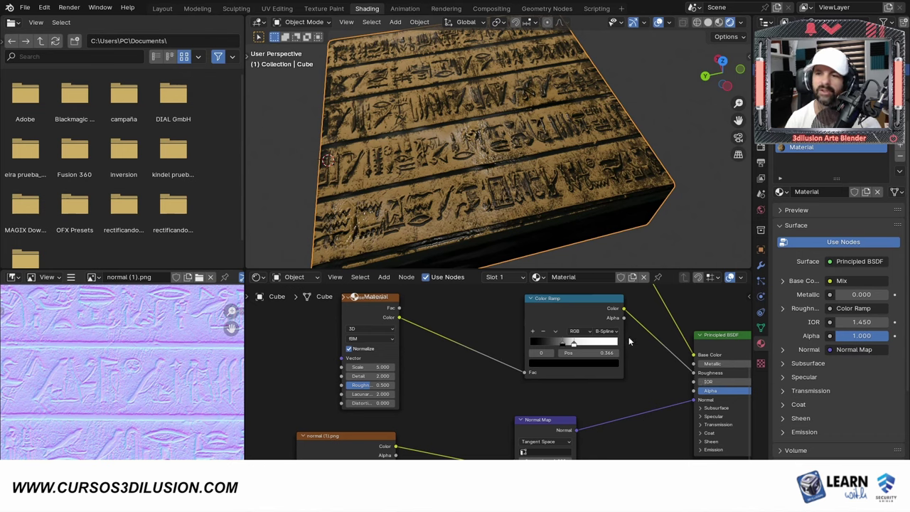
scroll(569, 341, "up", 2)
scroll(543, 225, "up", 1)
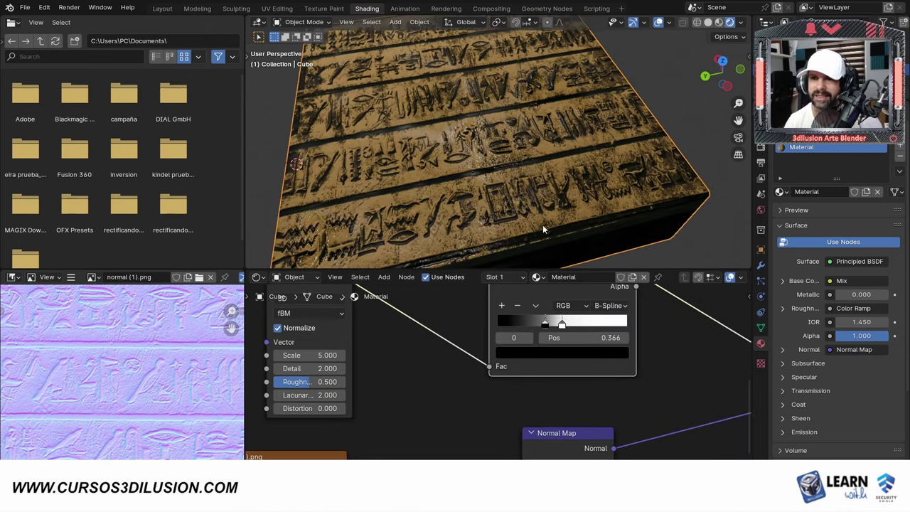
mouse_move(542, 225)
middle_mouse_down()
mouse_move(519, 261)
mouse_move(529, 209)
mouse_move(517, 246)
middle_mouse_up()
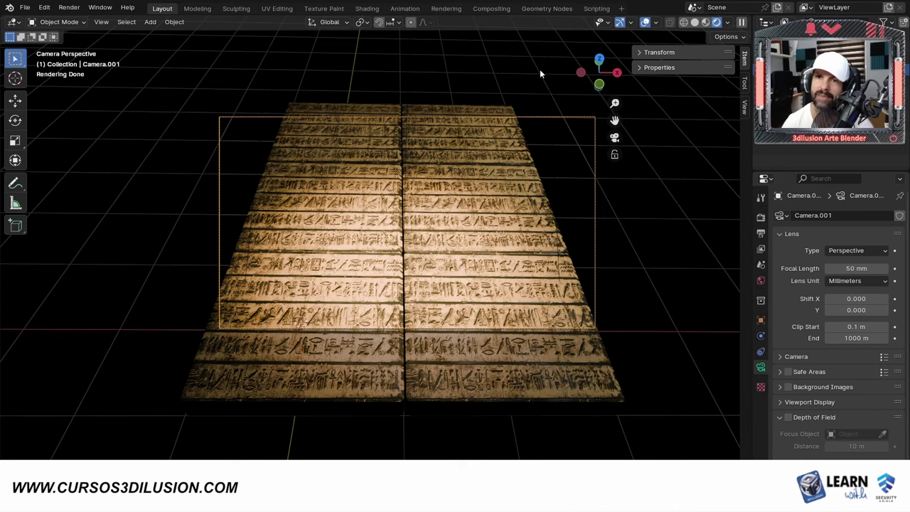
In the Shading workspace, select the Cube and pull the roughness ramp's stops together, one at 0.363
left_click(364, 8)
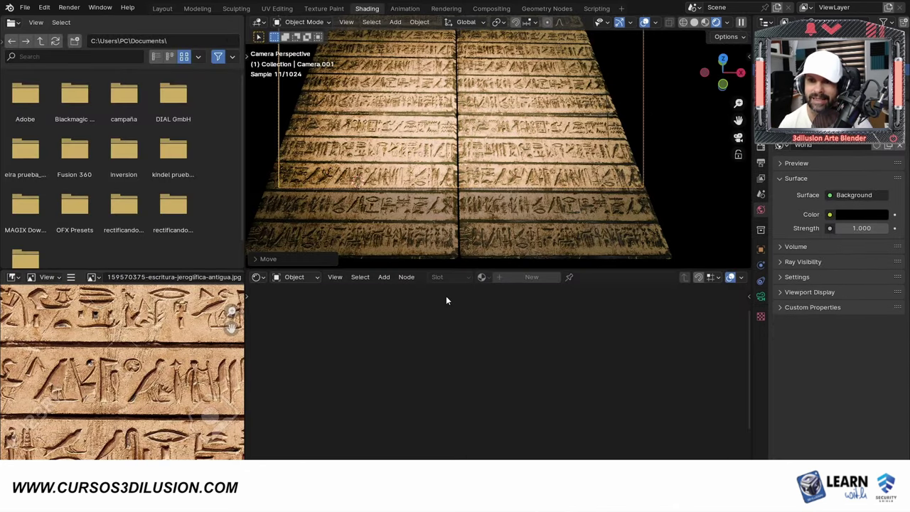
left_click(441, 158)
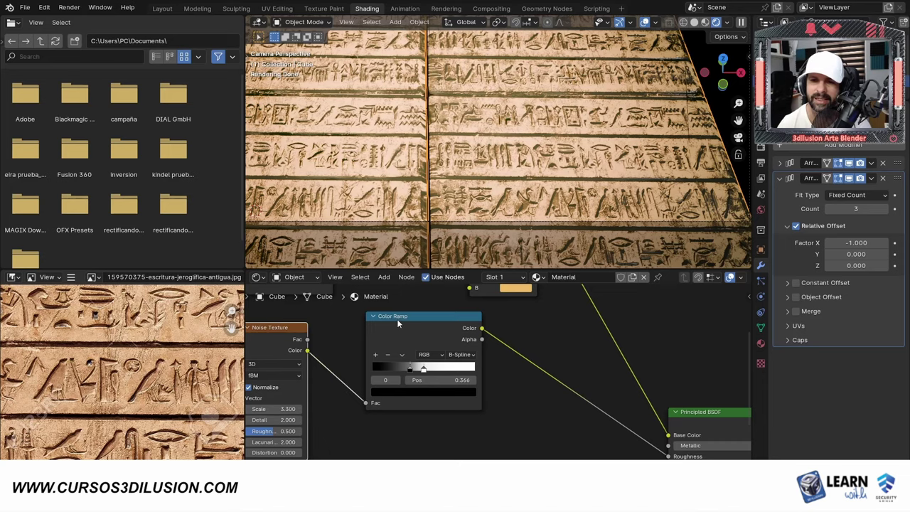
mouse_move(423, 368)
left_mouse_down()
mouse_move(460, 369)
mouse_move(408, 369)
left_mouse_up()
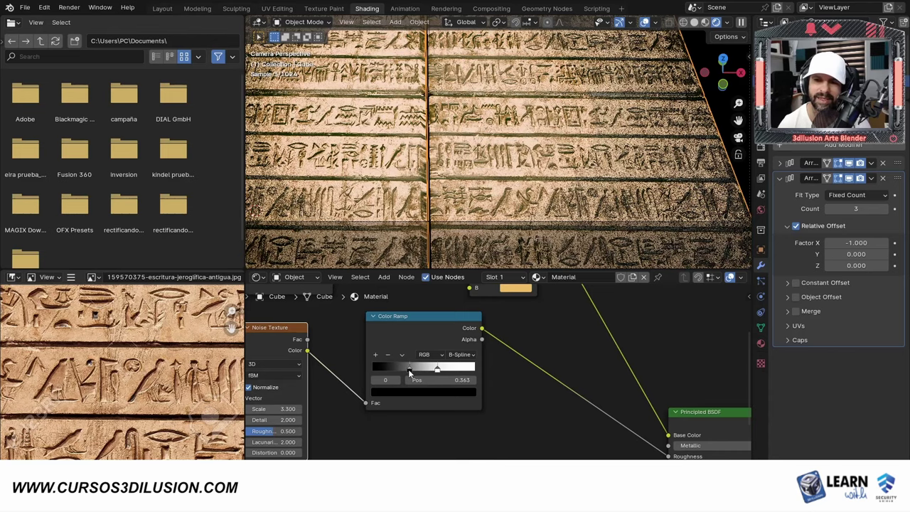
scroll(521, 418, "down", 1)
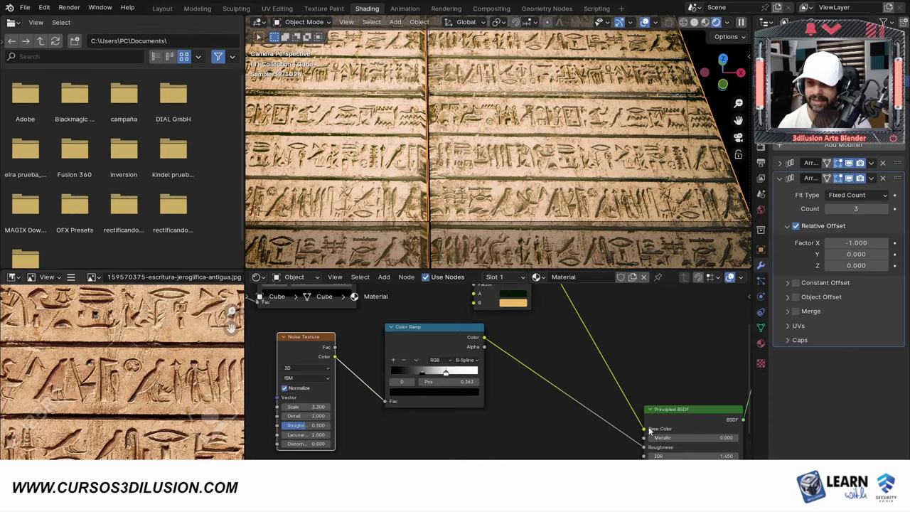
Preview the roughness noise ramp as the slab's base colour and shift its dark stop to 0.420
left_click_drag(643, 447, 644, 429)
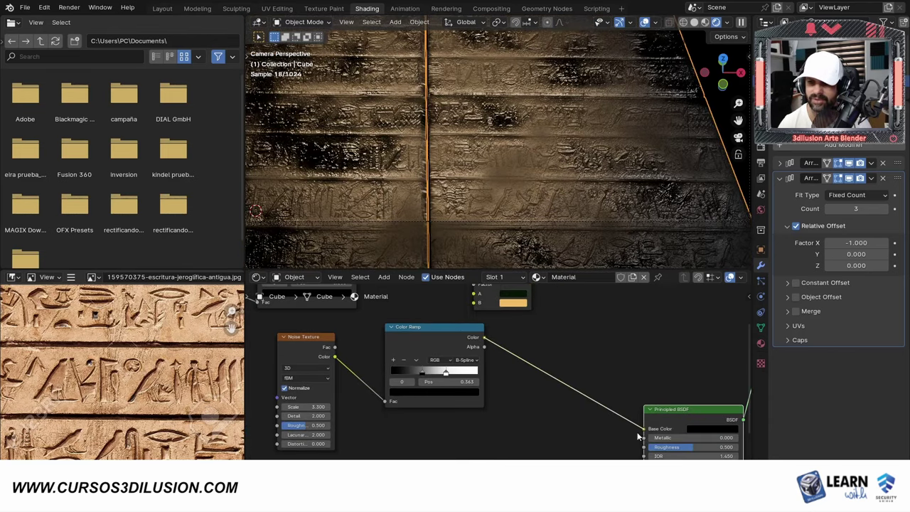
scroll(529, 193, "down", 3)
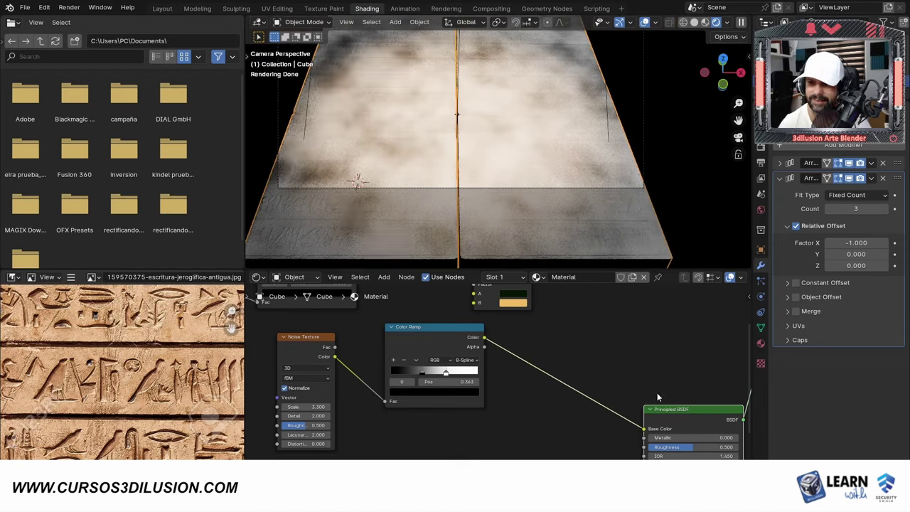
left_click_drag(422, 373, 439, 371)
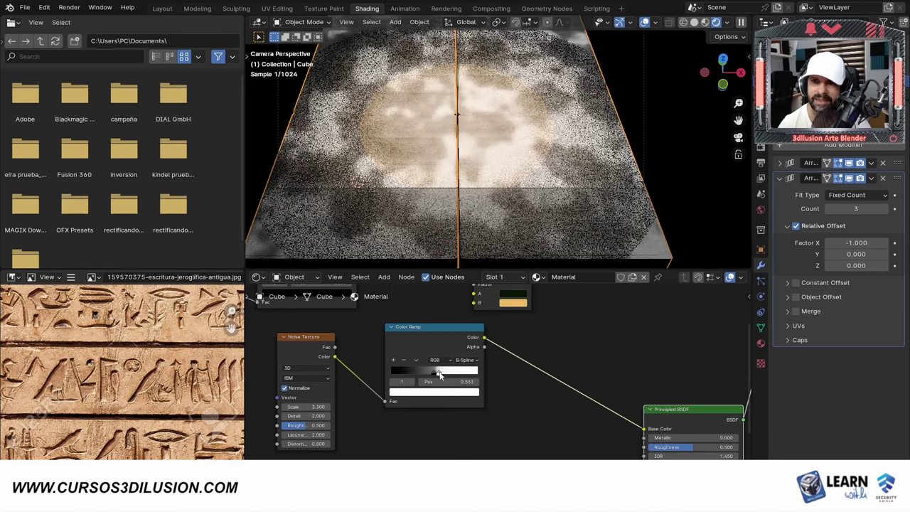
scroll(449, 218, "up", 2)
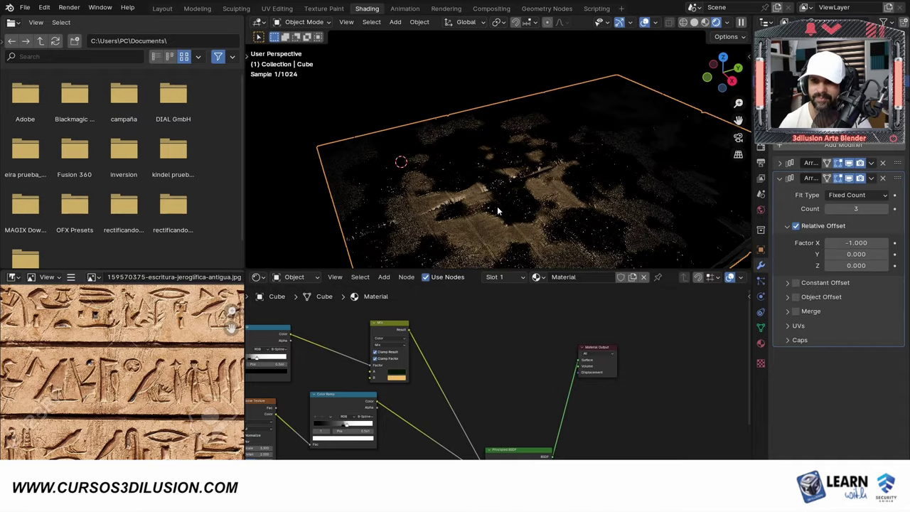
key("KP_0")
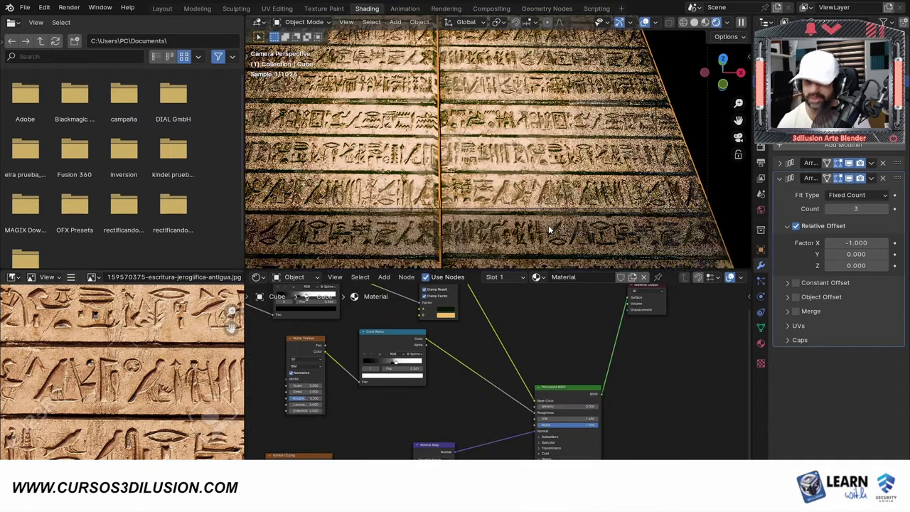
left_click(162, 8)
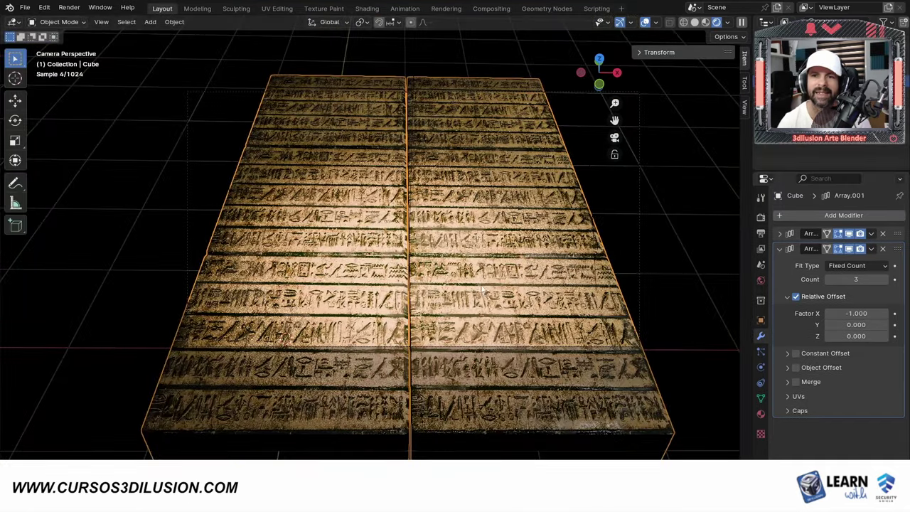
scroll(484, 290, "down", 2)
scroll(455, 302, "down", 3)
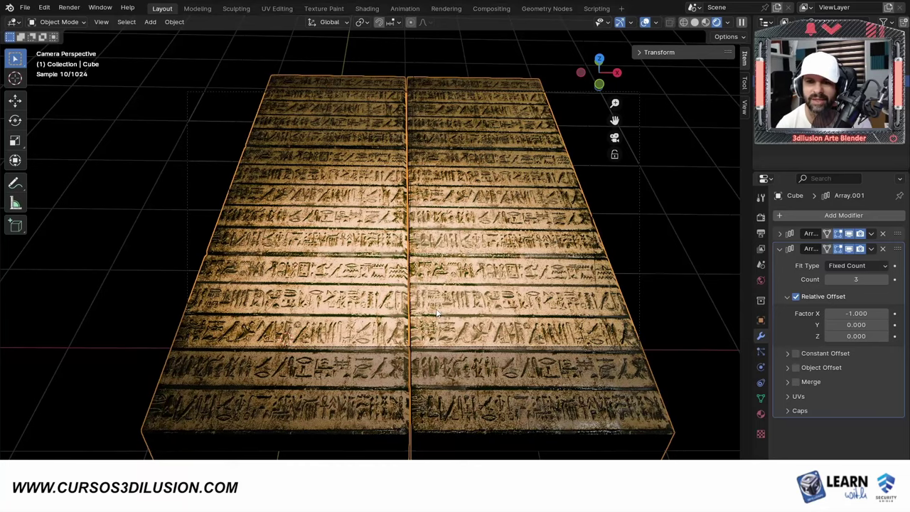
middle_click_drag(428, 317, 449, 257, "shift")
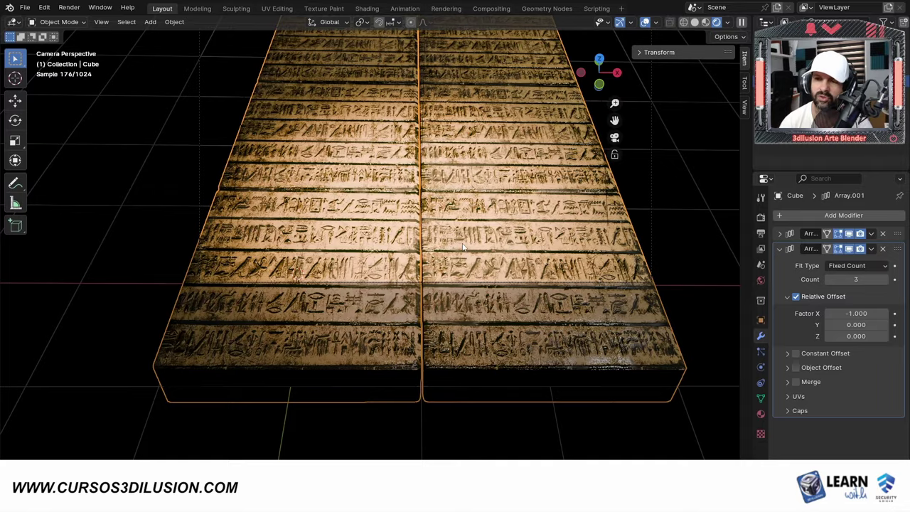
mouse_move(548, 293)
middle_mouse_down()
mouse_move(508, 366)
mouse_move(506, 425)
middle_mouse_up()
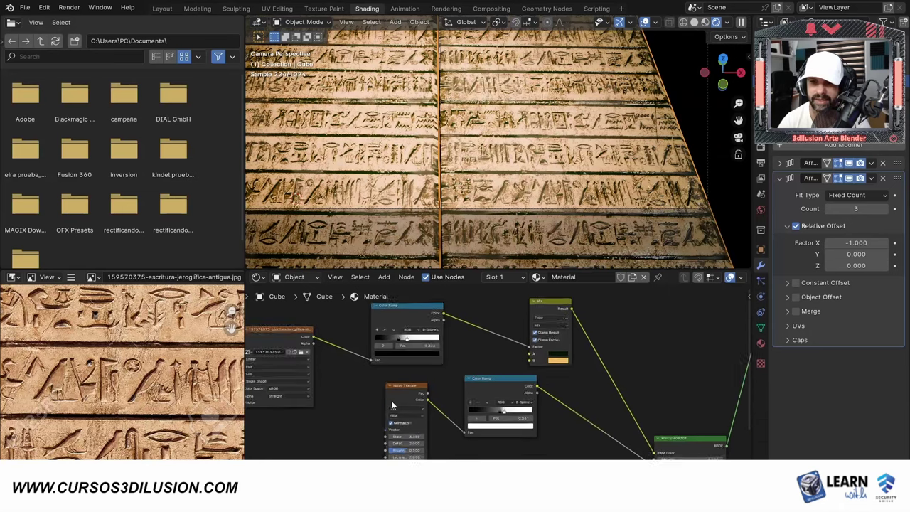
Brighten the Mix node's first colour and shift its hue to green
scroll(502, 383, "up", 1)
left_click(566, 351)
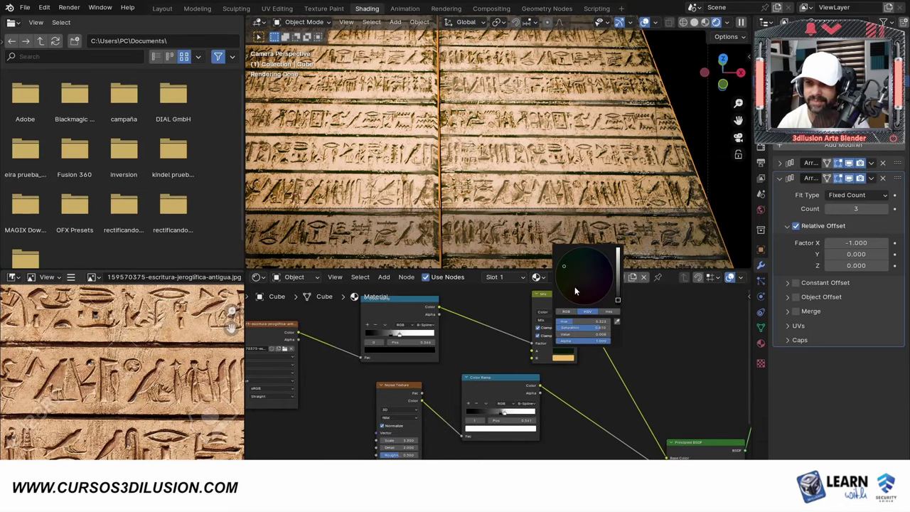
left_click_drag(618, 298, 618, 283)
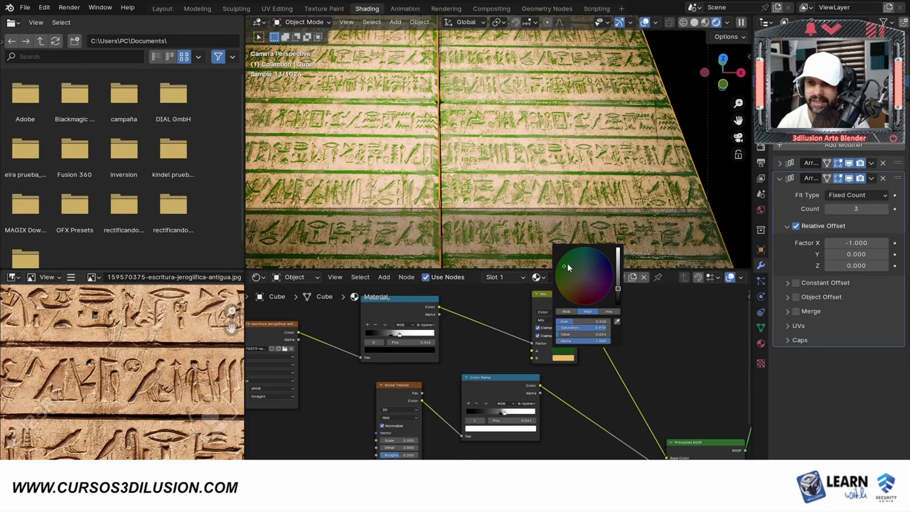
left_click_drag(566, 267, 574, 260)
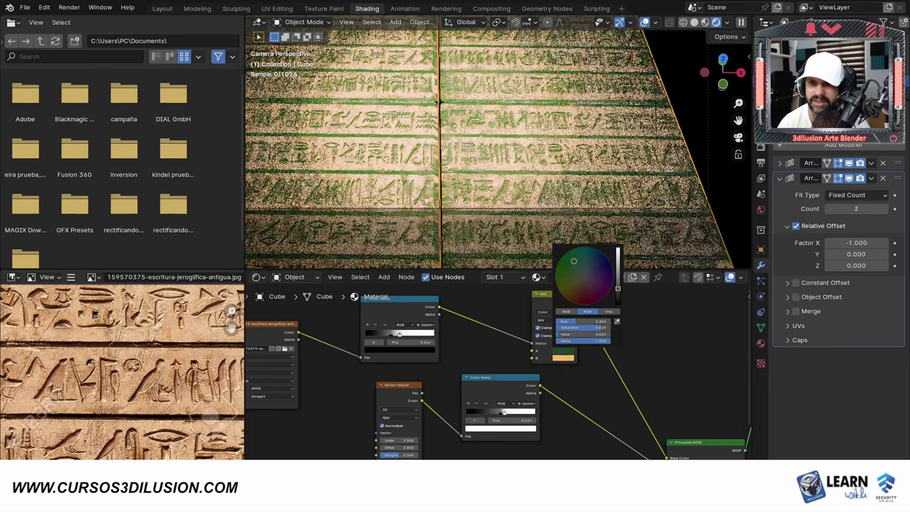
Move the base-colour ramp stop to 0.519 to balance the moss, then view the slabs from another angle
left_click_drag(400, 334, 416, 337)
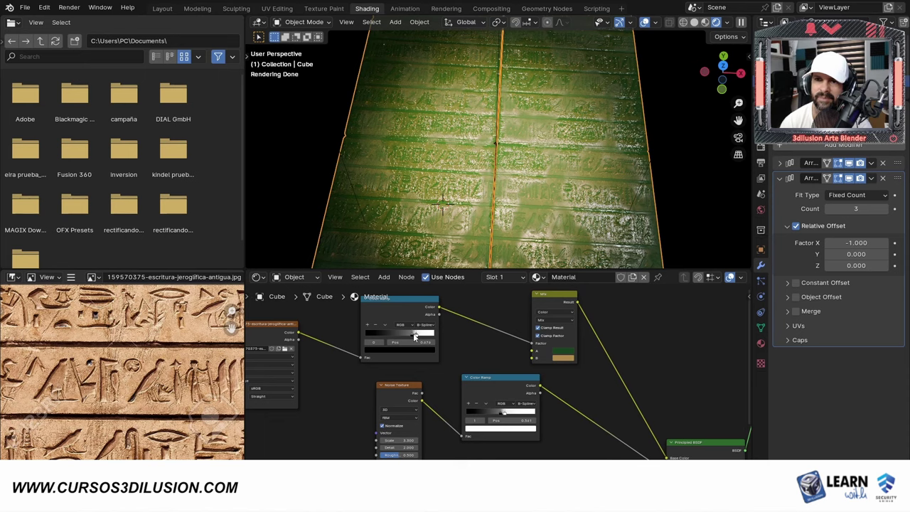
mouse_move(415, 337)
left_mouse_down()
mouse_move(377, 337)
mouse_move(401, 339)
left_mouse_up()
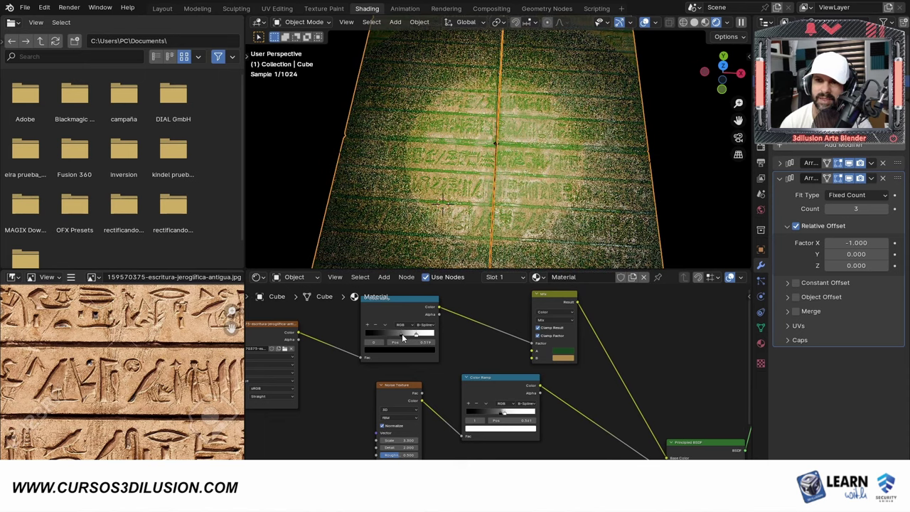
mouse_move(547, 184)
middle_mouse_down()
mouse_move(549, 225)
mouse_move(587, 209)
middle_mouse_up()
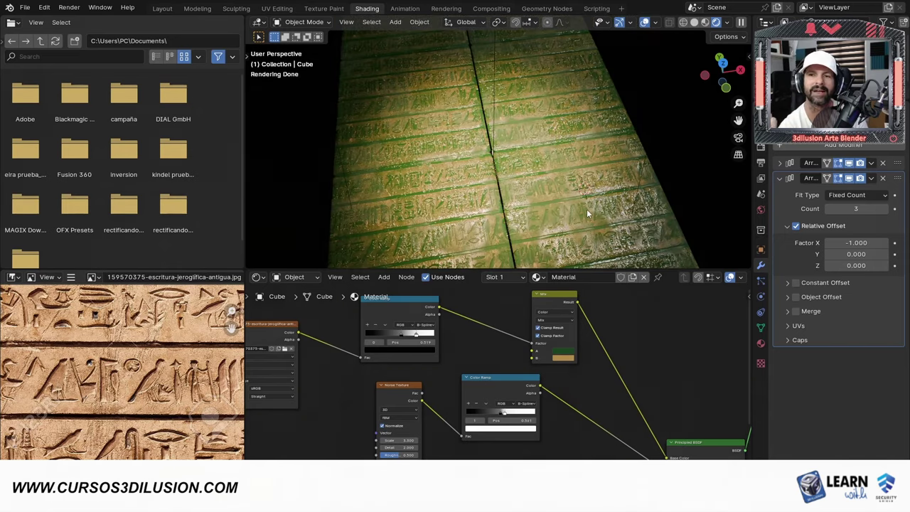